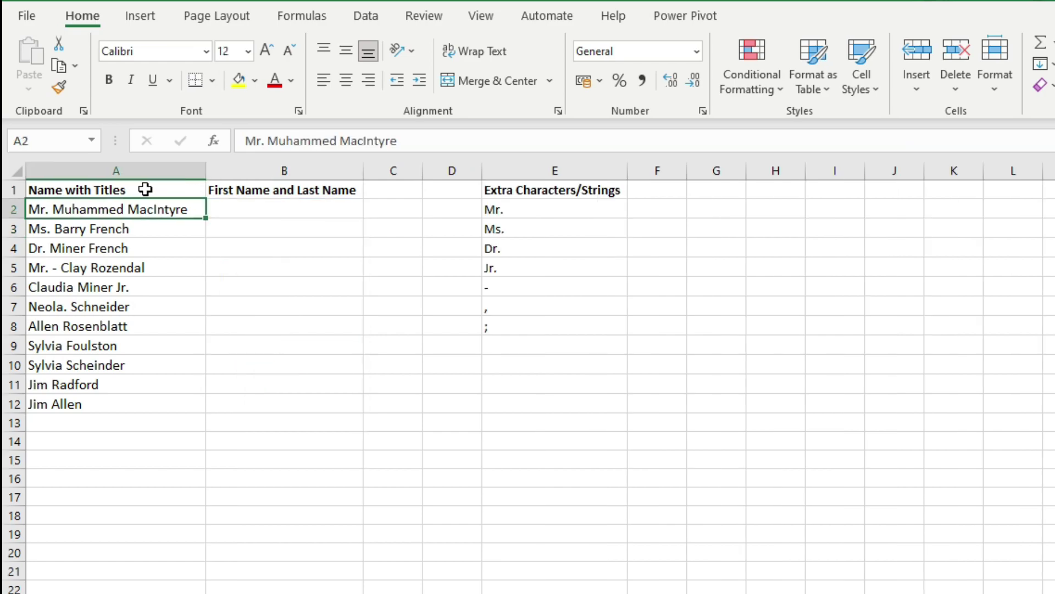
Step: Select the titled names in A1:A12 to review the source list, then deselect them
left_click_drag(145, 189, 119, 390)
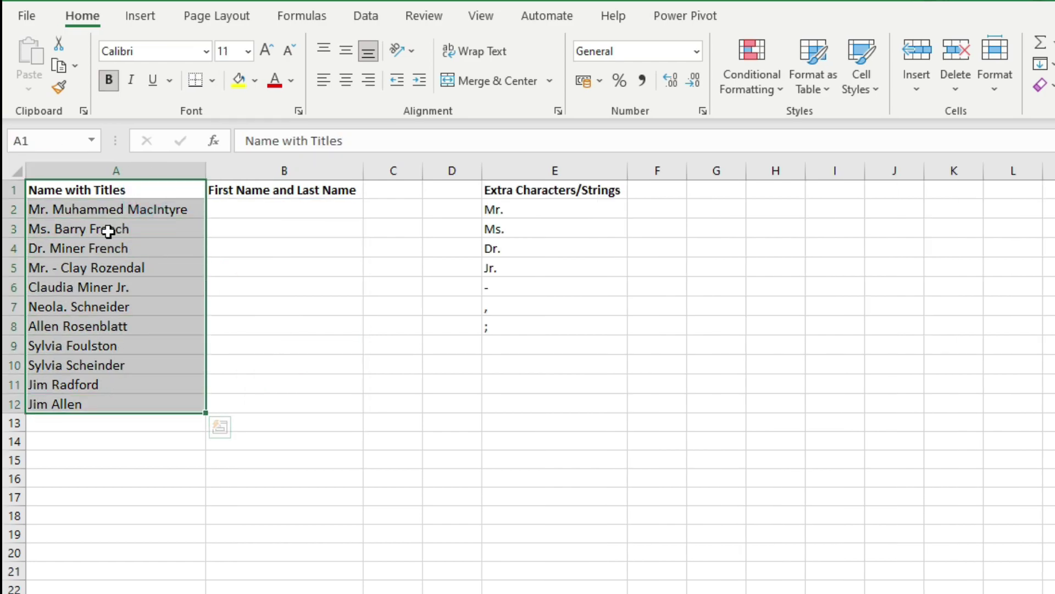
left_click(98, 227)
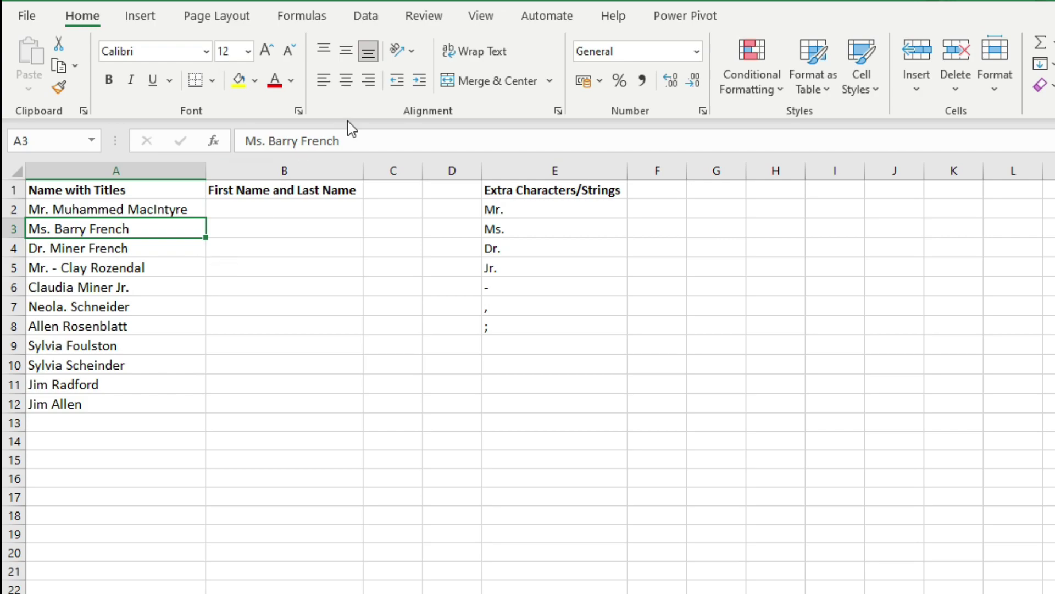
Step: Start B2's formula as =REDUCE( with the name in A2 as the initial value
left_click(292, 211)
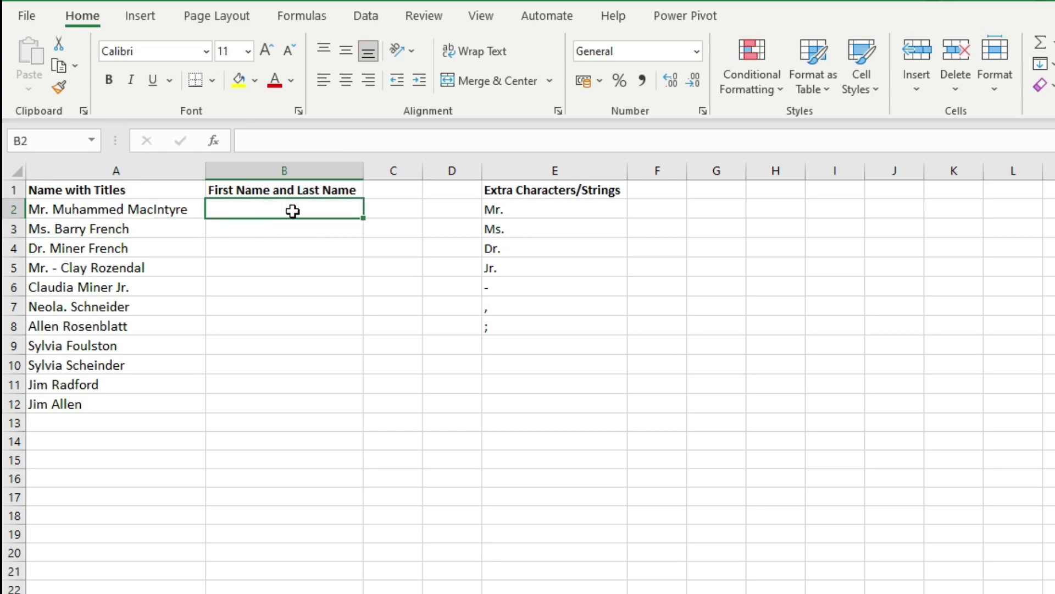
type("=reduce")
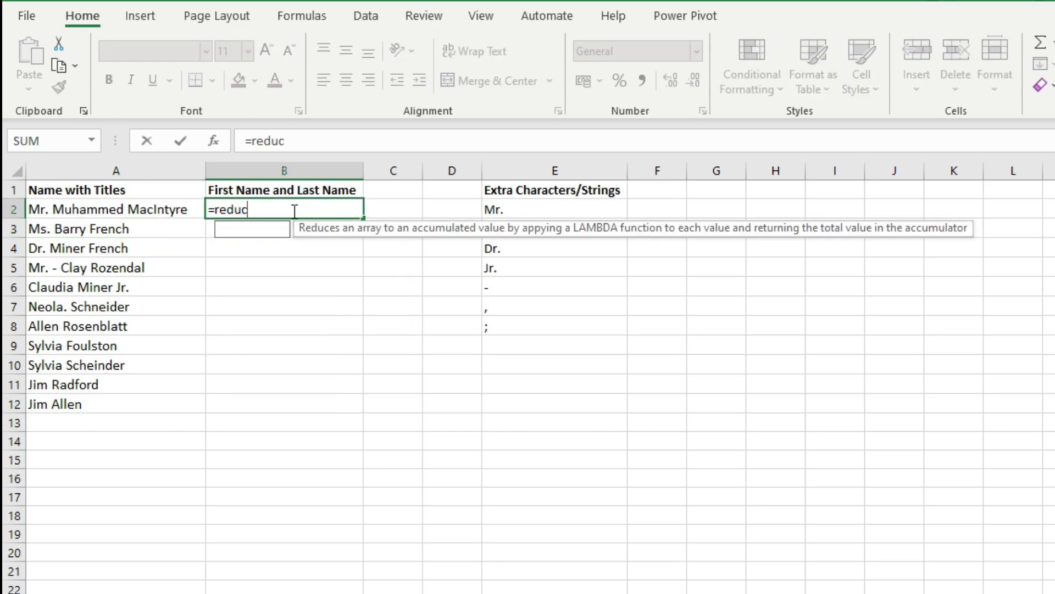
double_click(259, 230)
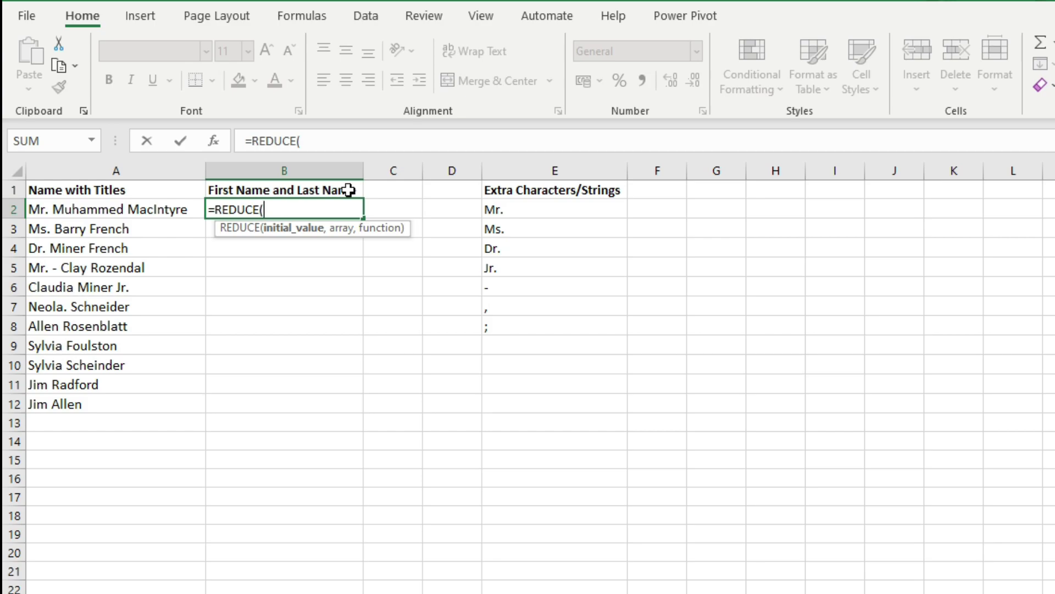
left_click(161, 210)
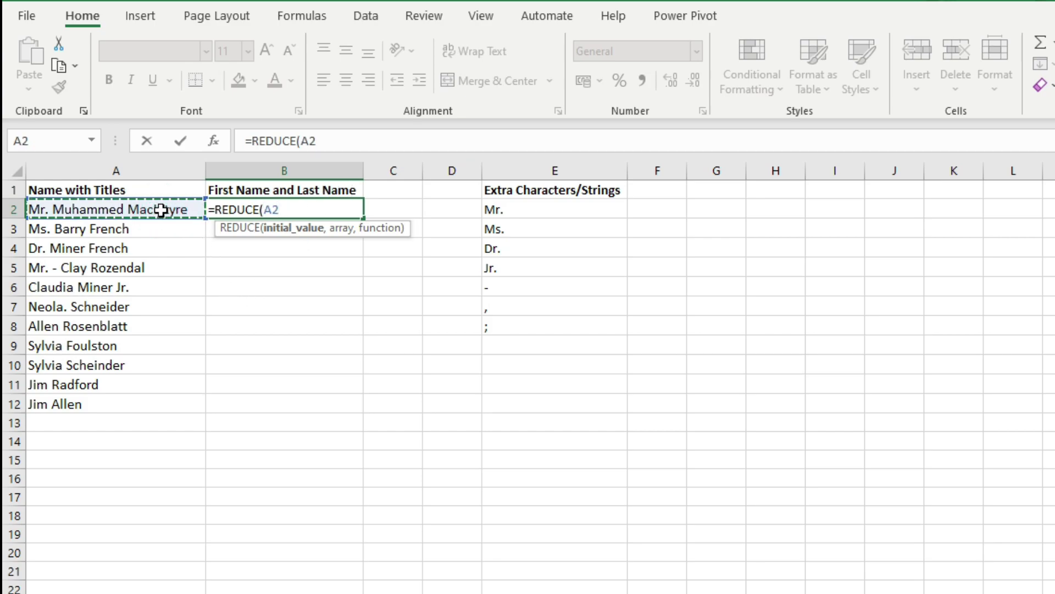
type(",")
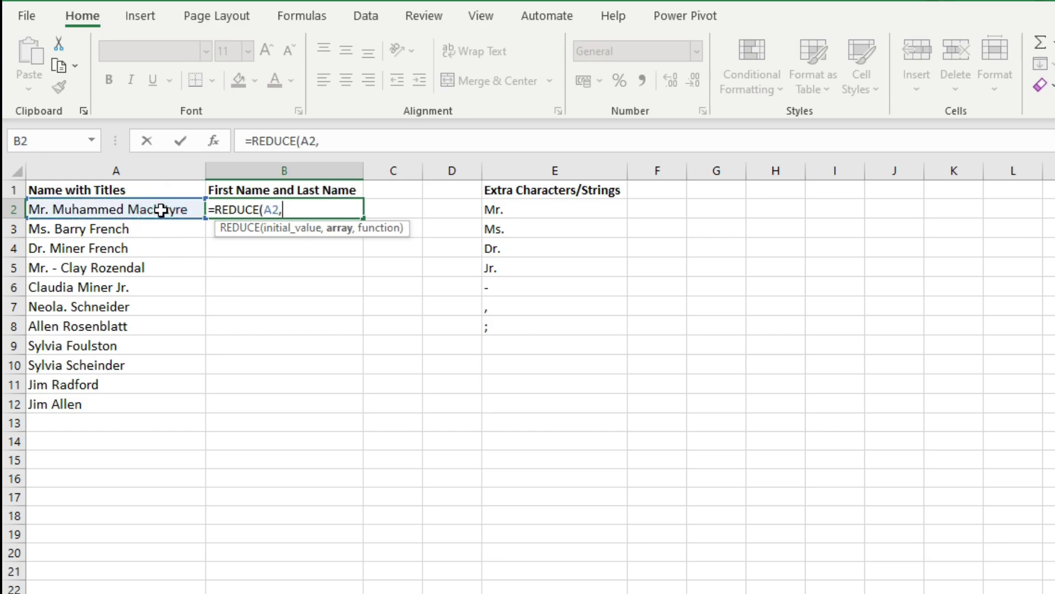
Step: Add the E2:E8 strings list as REDUCE's array and begin the LAMBDA argument
left_click(538, 205)
left_click(544, 326)
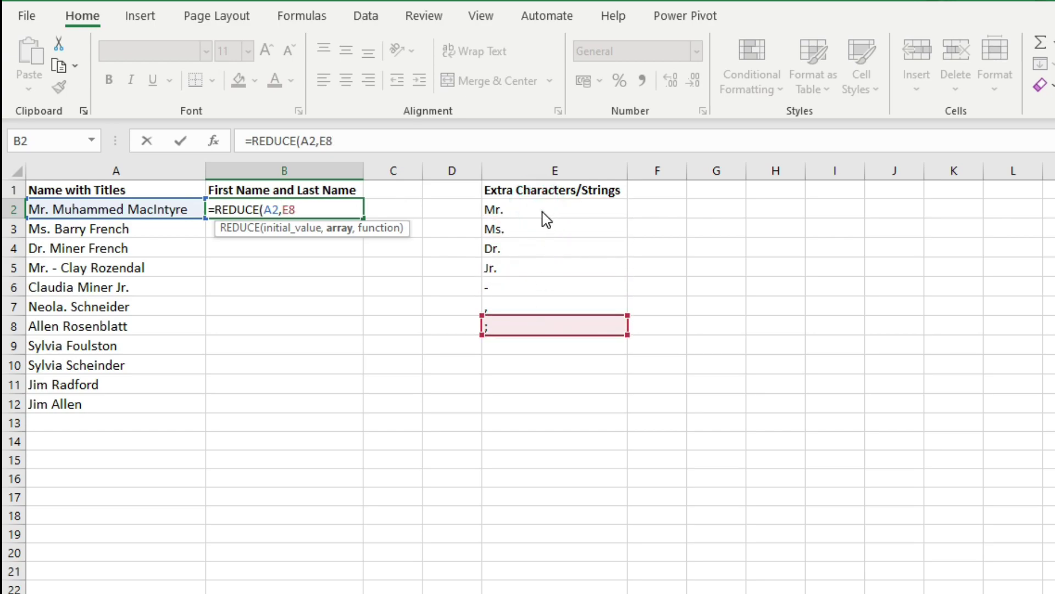
key("Return")
left_click(654, 369)
left_click_drag(567, 209, 550, 316)
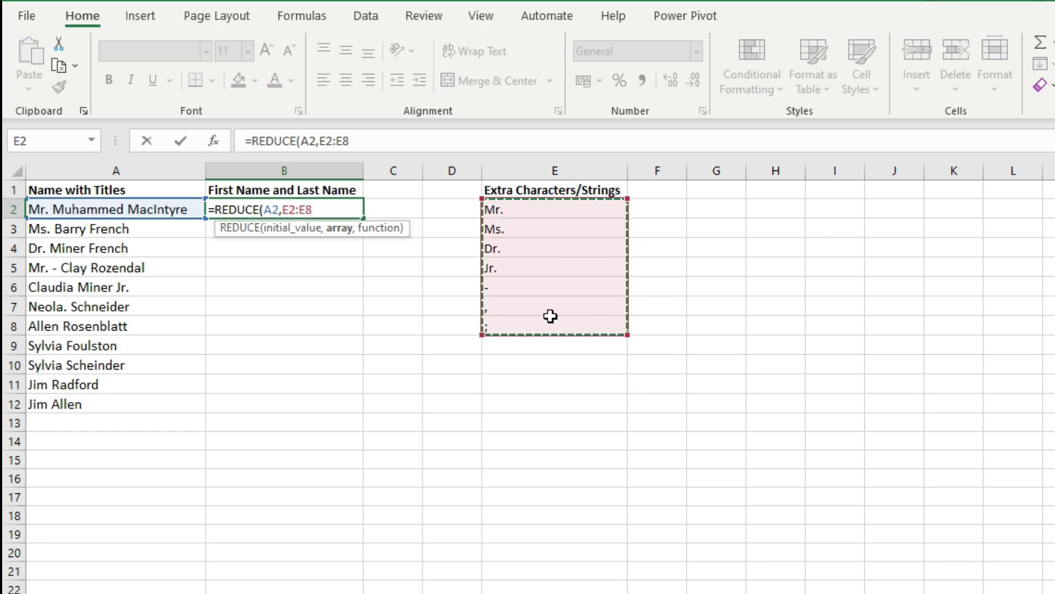
type(",")
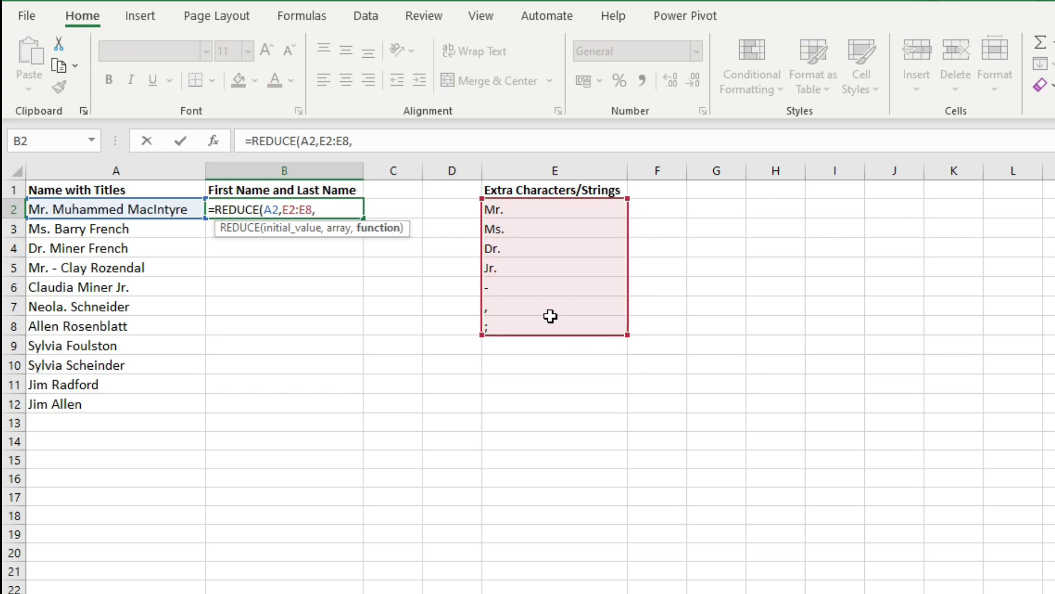
type("lam")
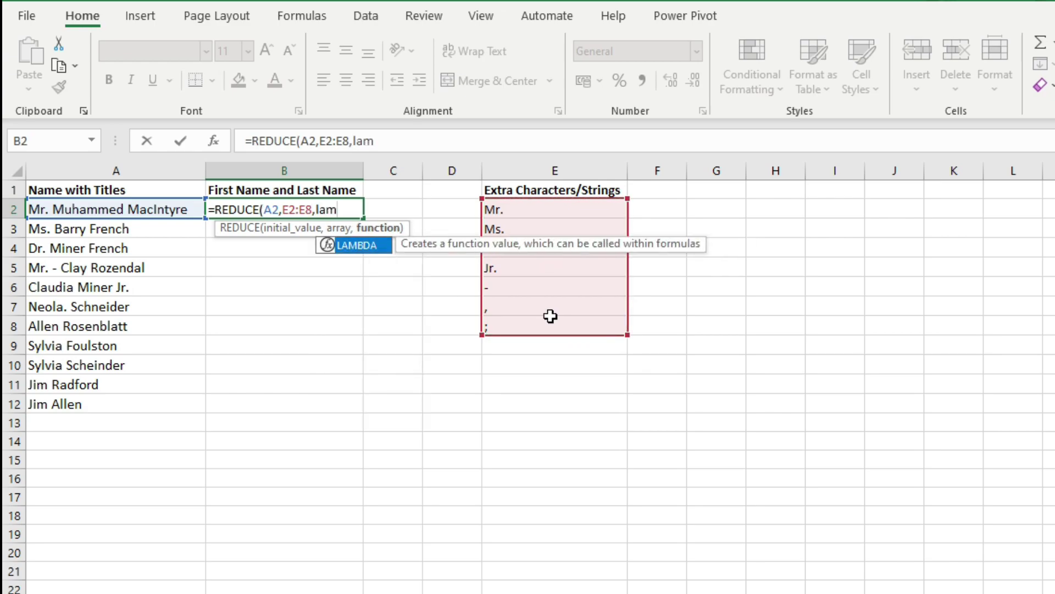
type("bda,")
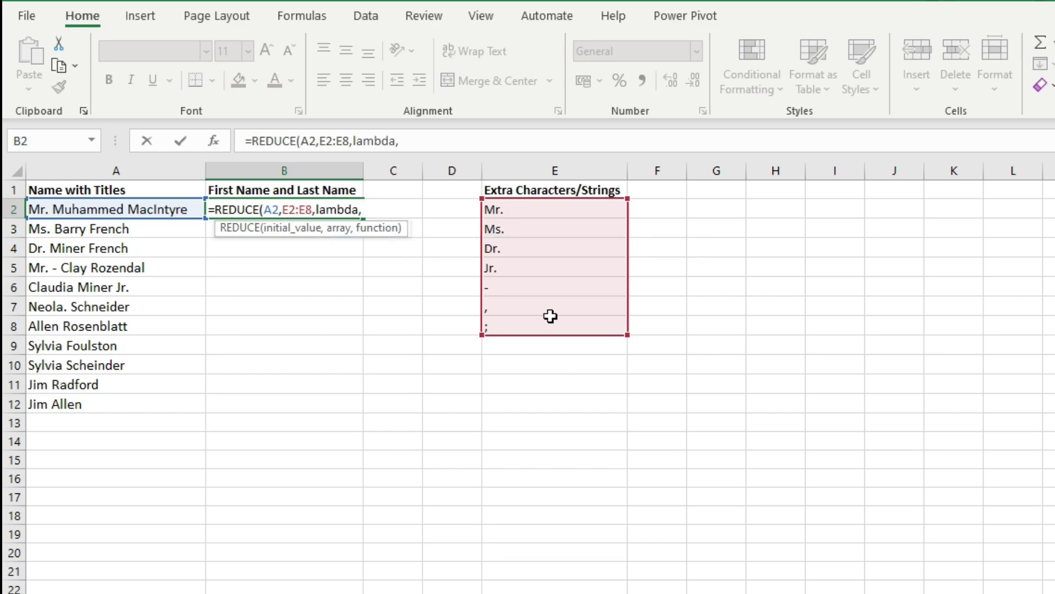
key("BackSpace")
type("(")
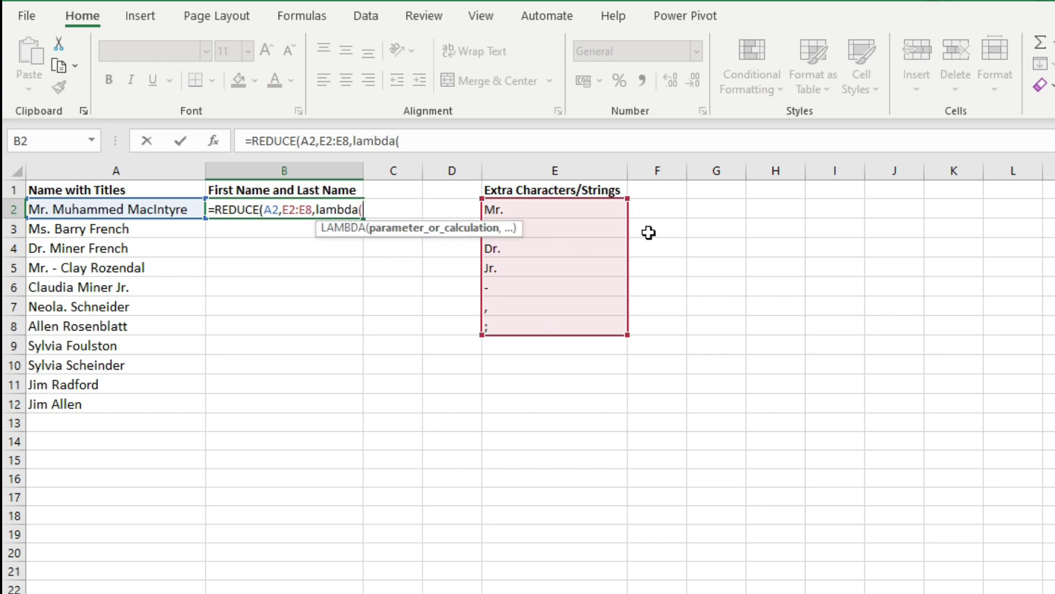
type("textstring,ol")
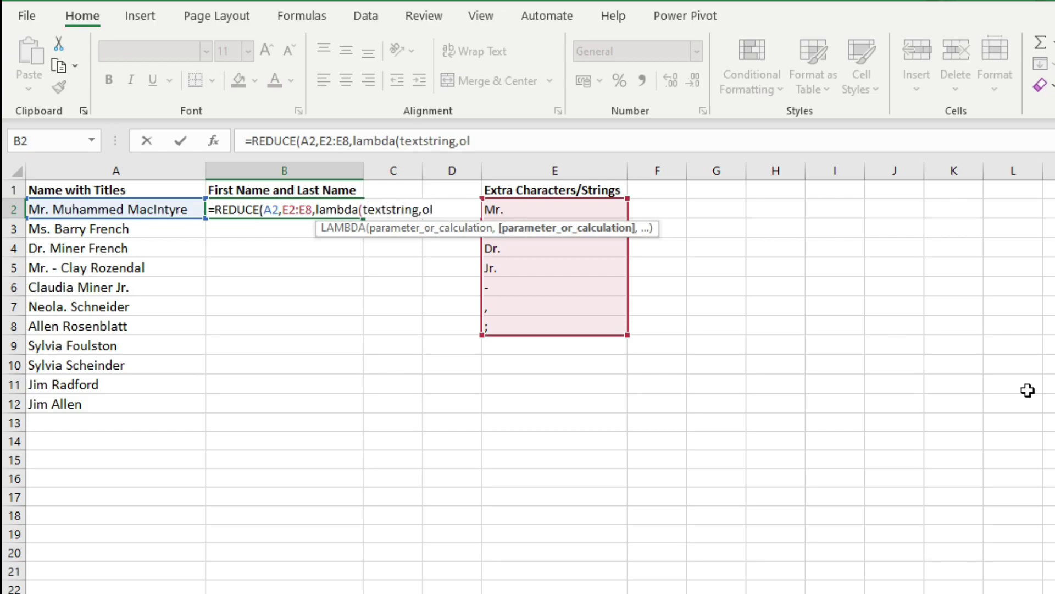
type("dtext,")
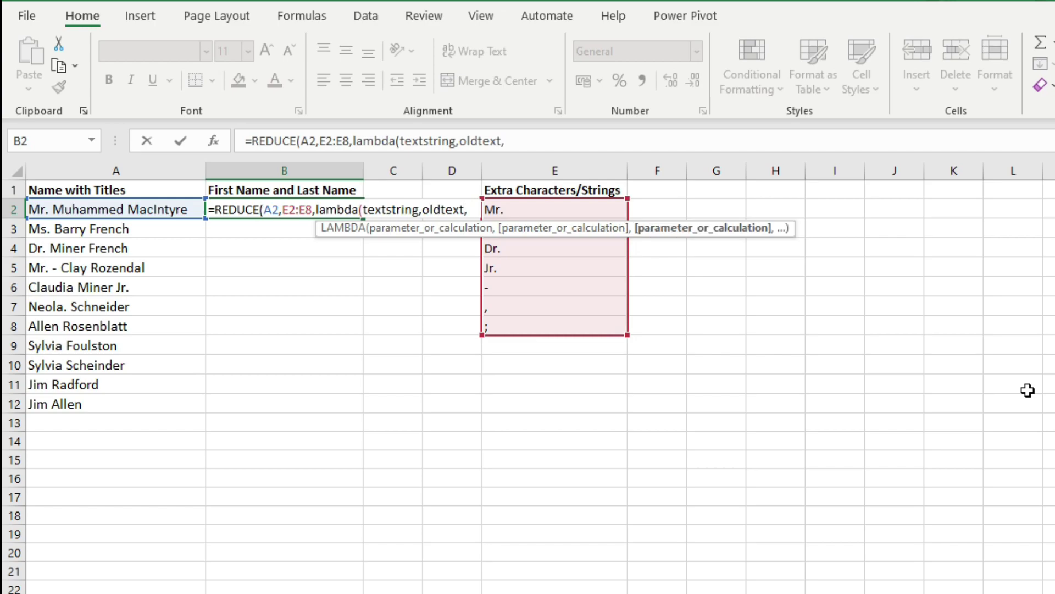
type("su")
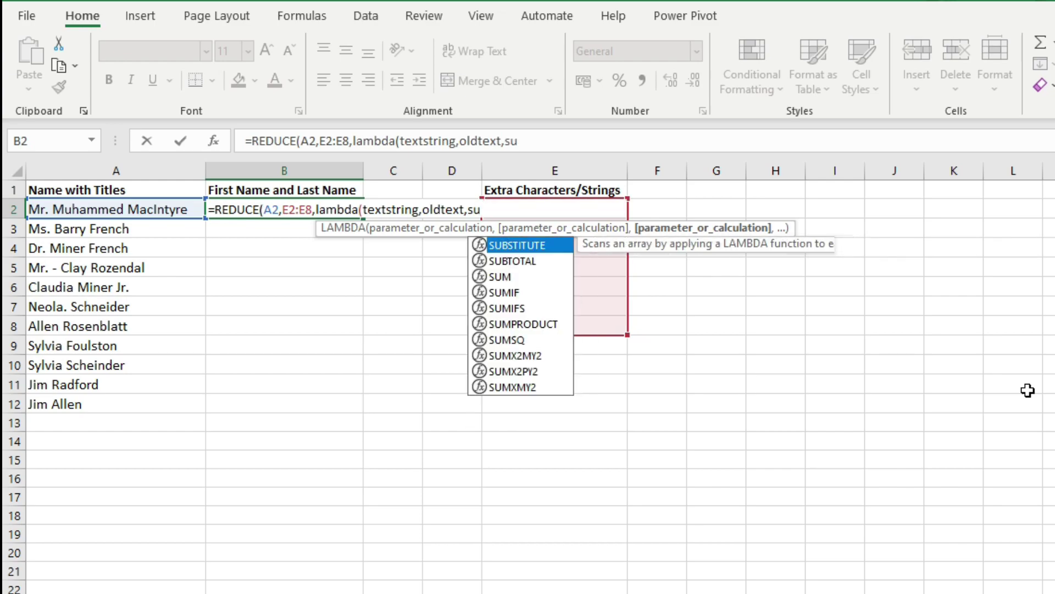
type("bs")
key("BackSpace")
type("bst")
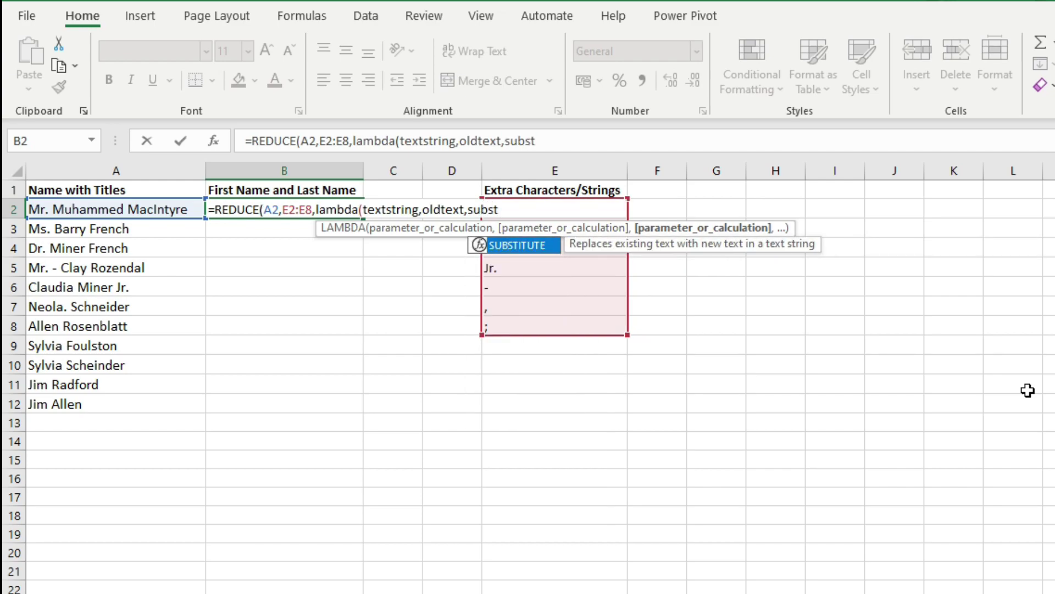
type("itute(")
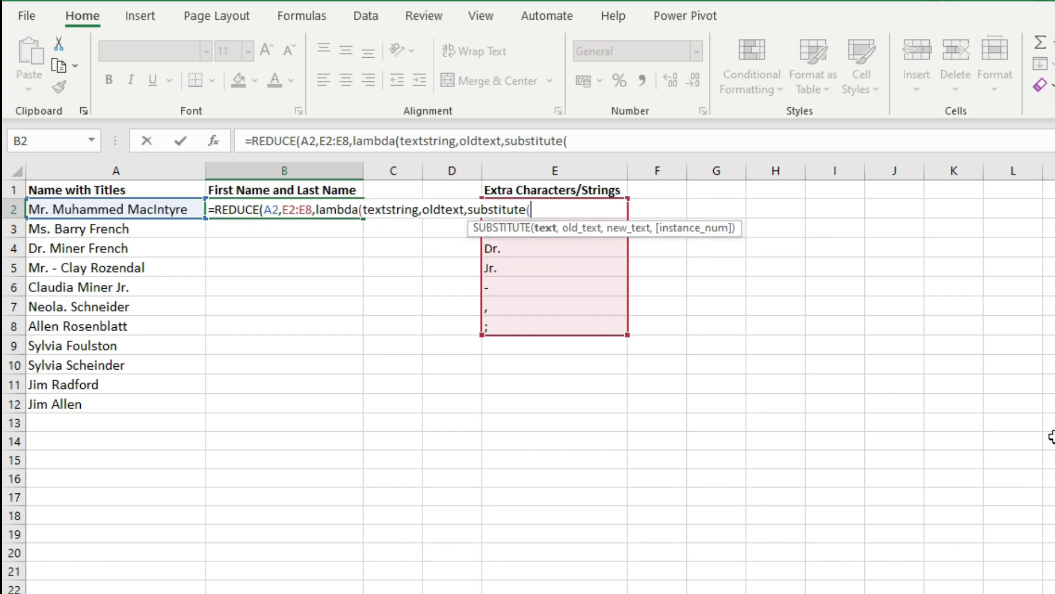
type("tex")
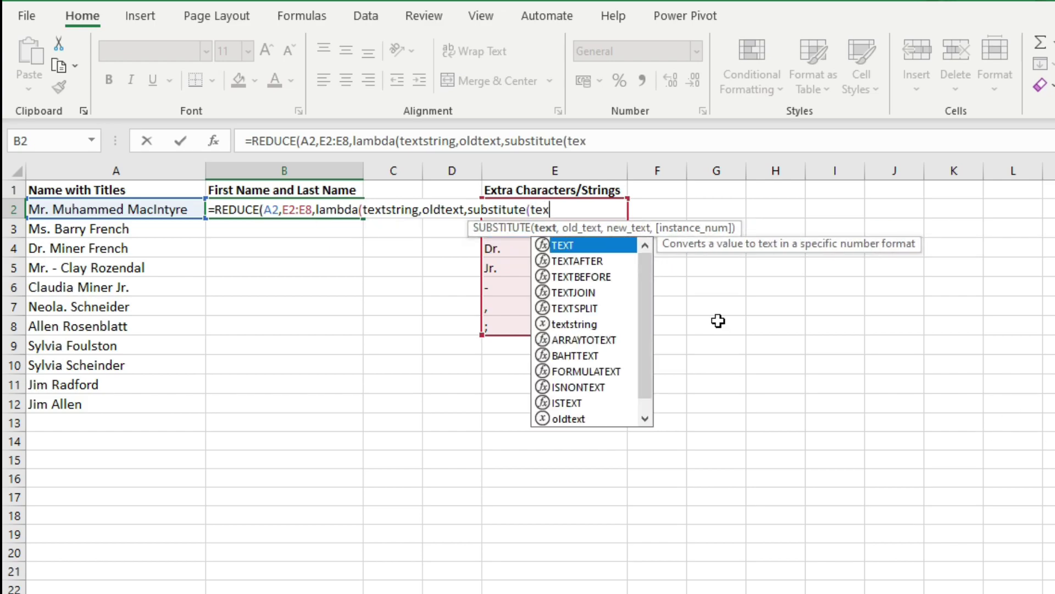
type("tstring")
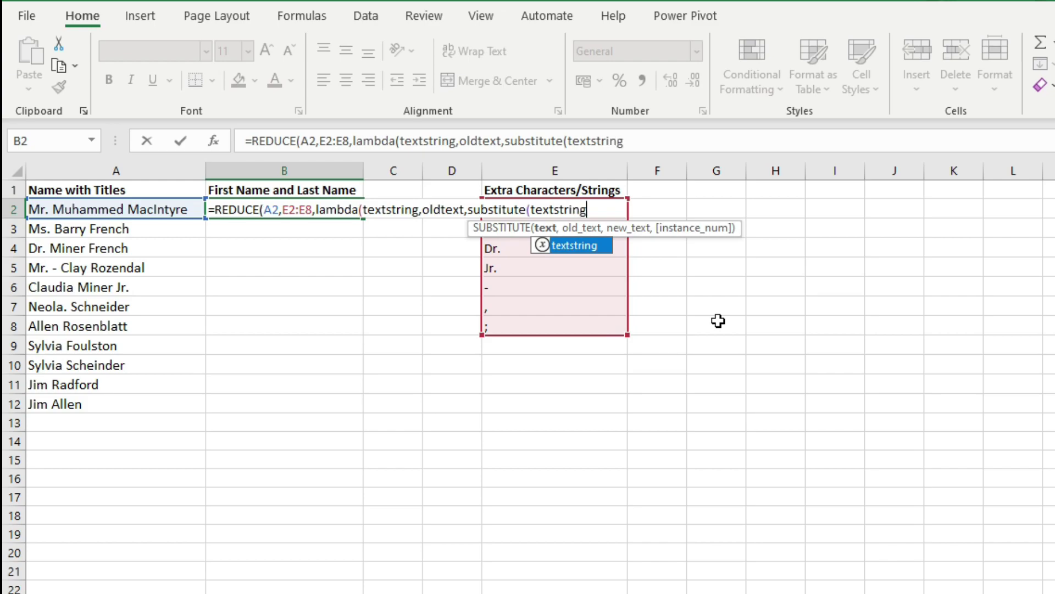
type(",")
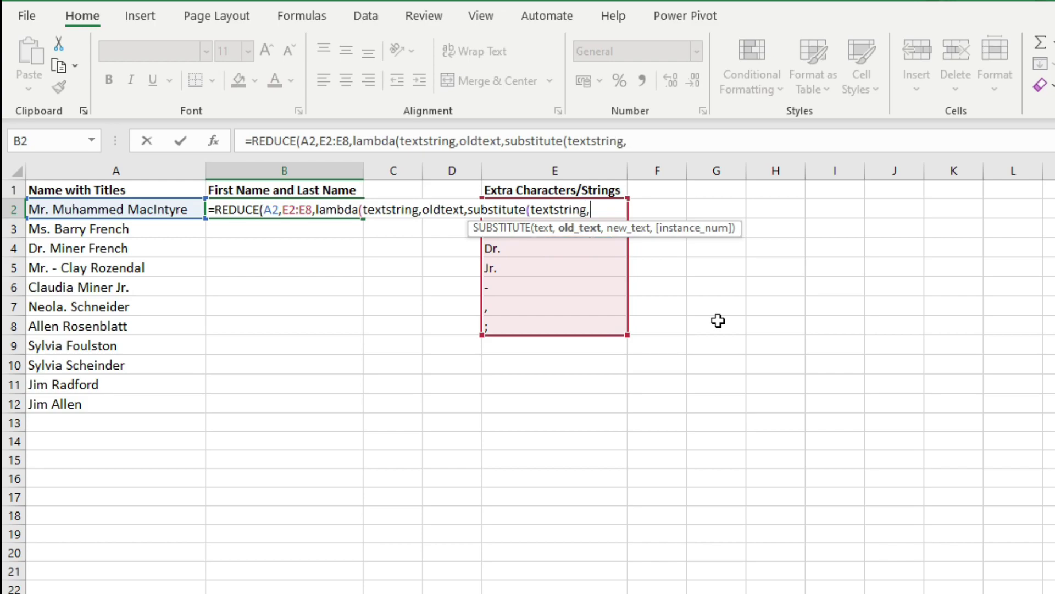
type("ol")
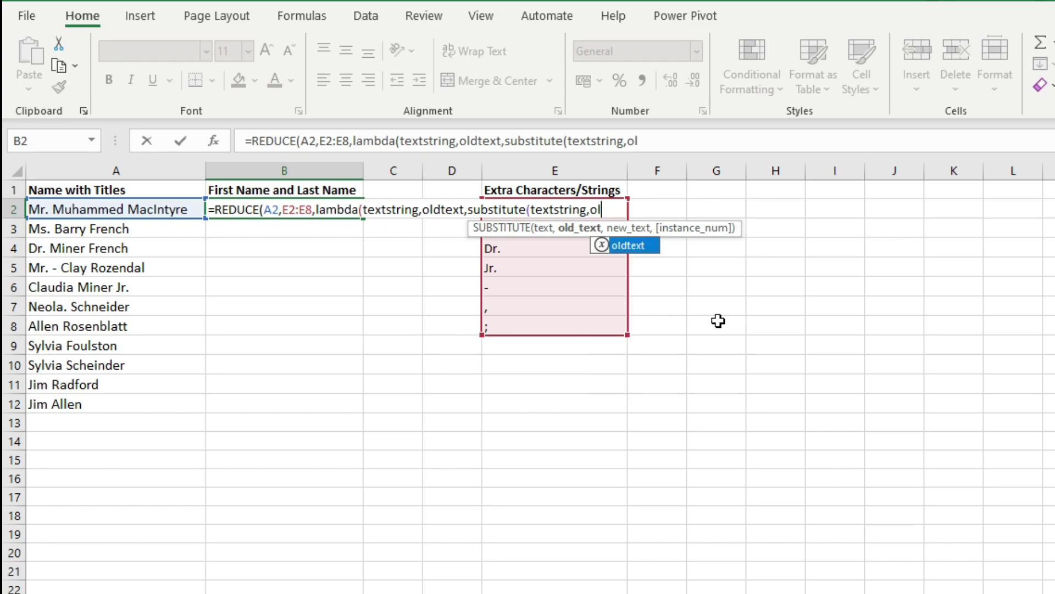
type("d")
key("Tab")
type(",")
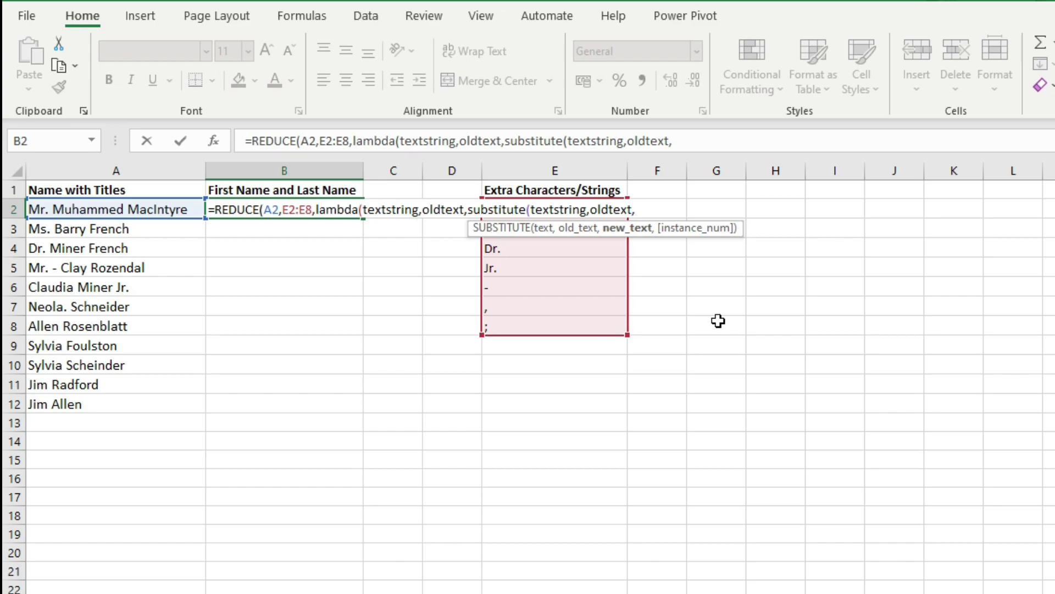
type("\"\")")
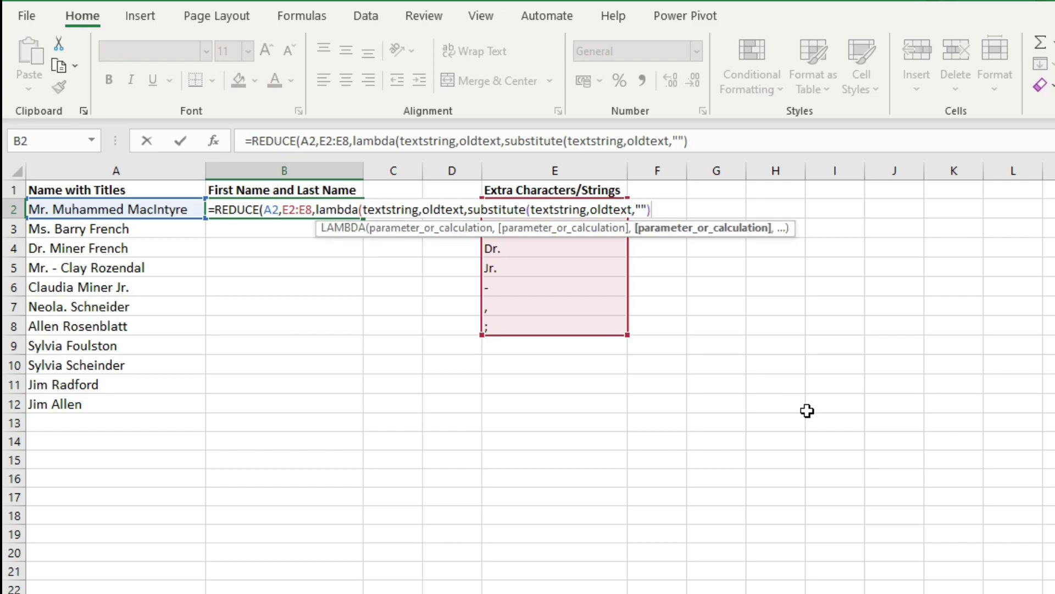
type(")")
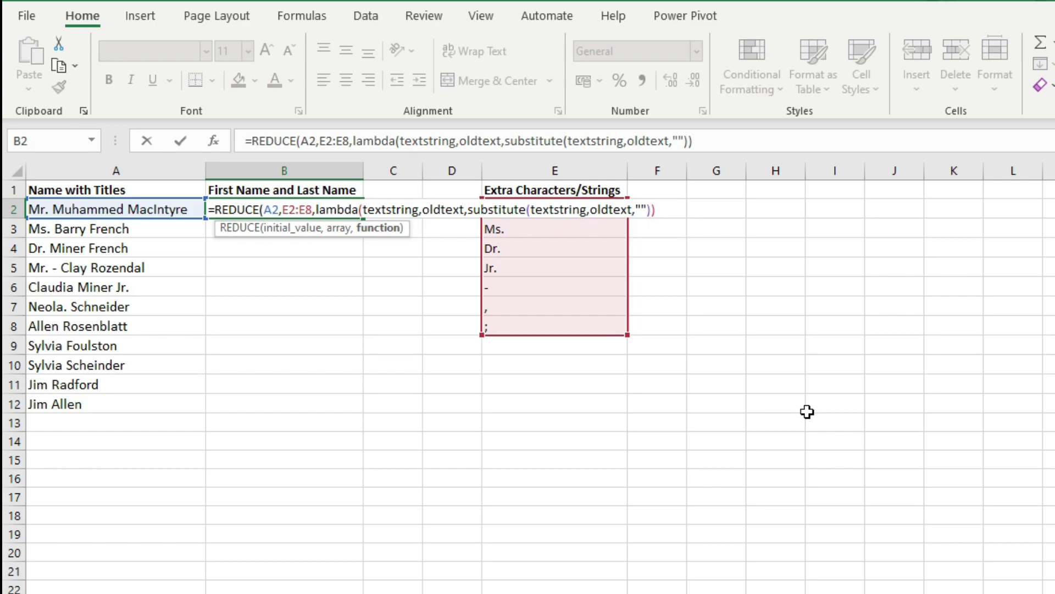
type(")")
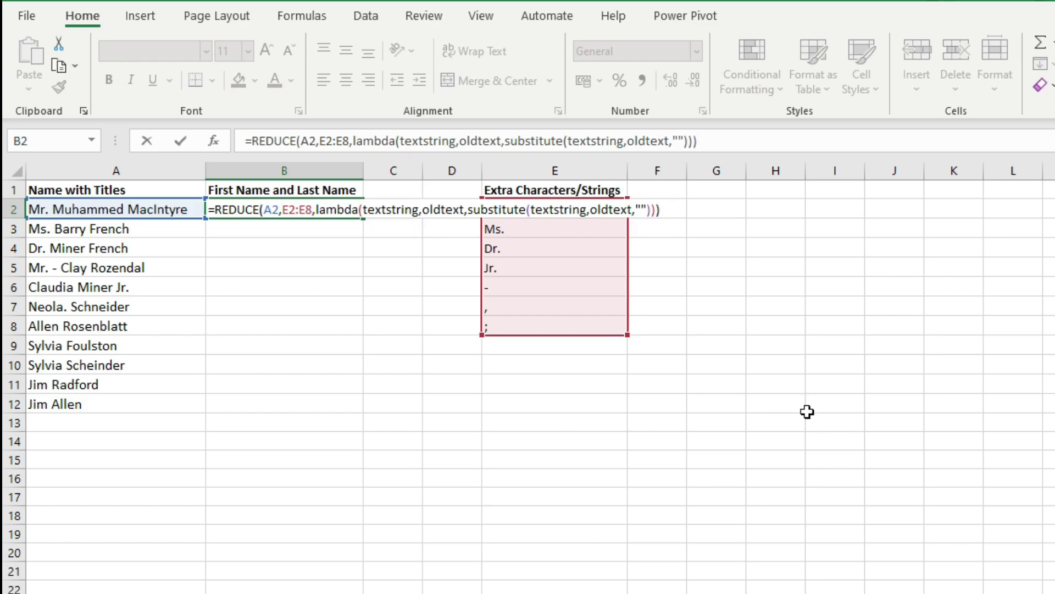
key("Return")
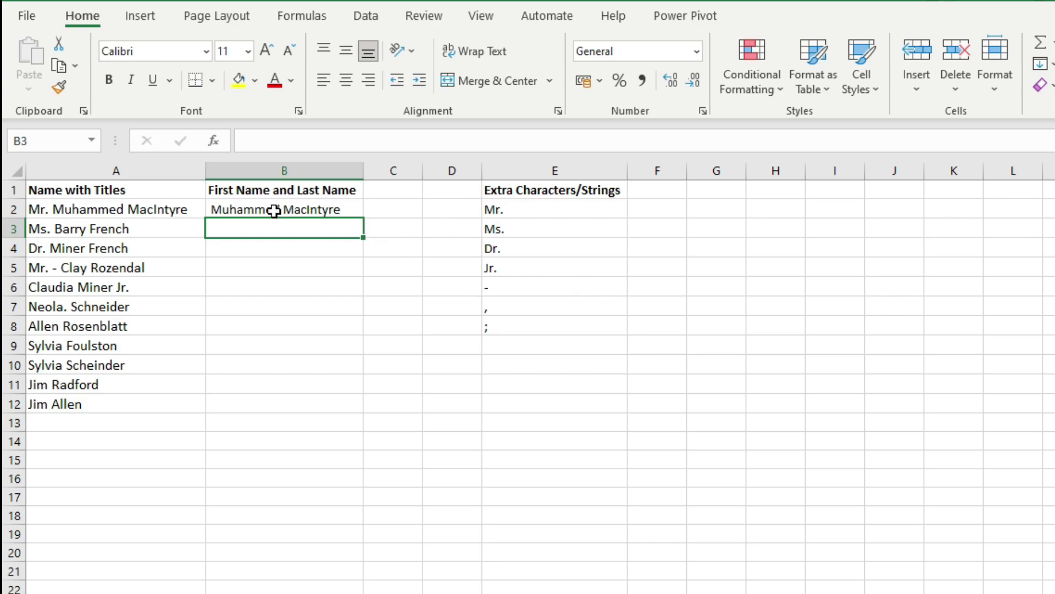
Step: Change B2's starting value from A2 to A2:A12 so cleaned names spill through B12
left_click(274, 211)
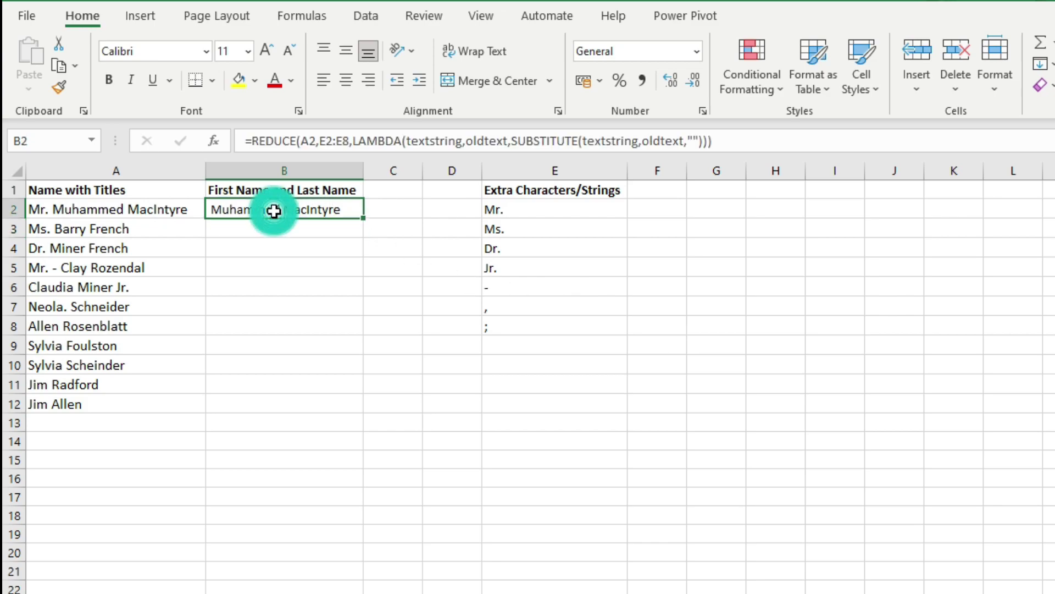
double_click(307, 210)
left_click(279, 209)
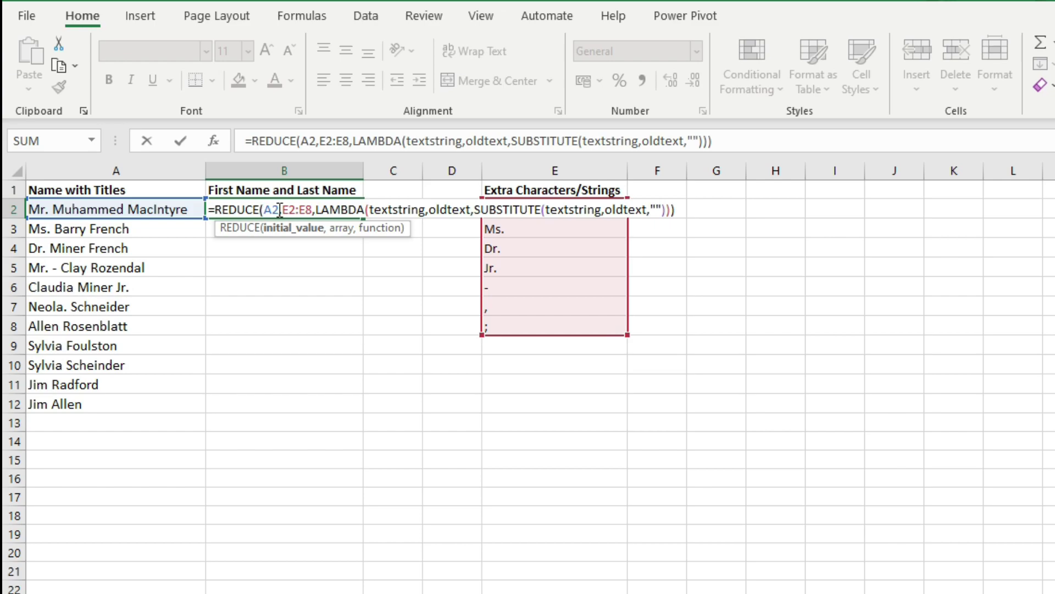
key("BackSpace")
key("BackSpace")
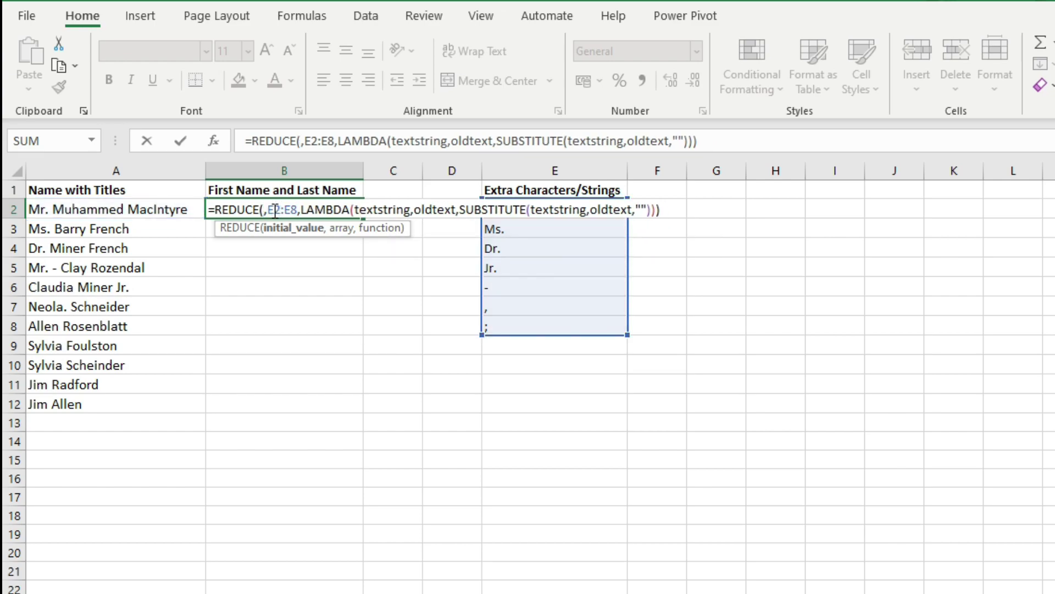
left_click_drag(195, 209, 139, 397)
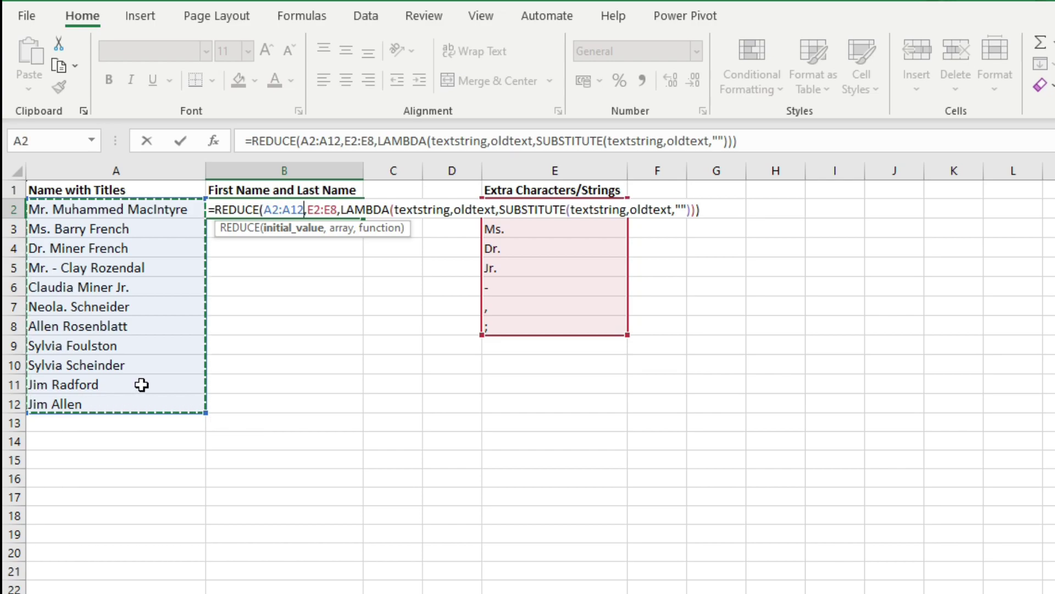
key("Return")
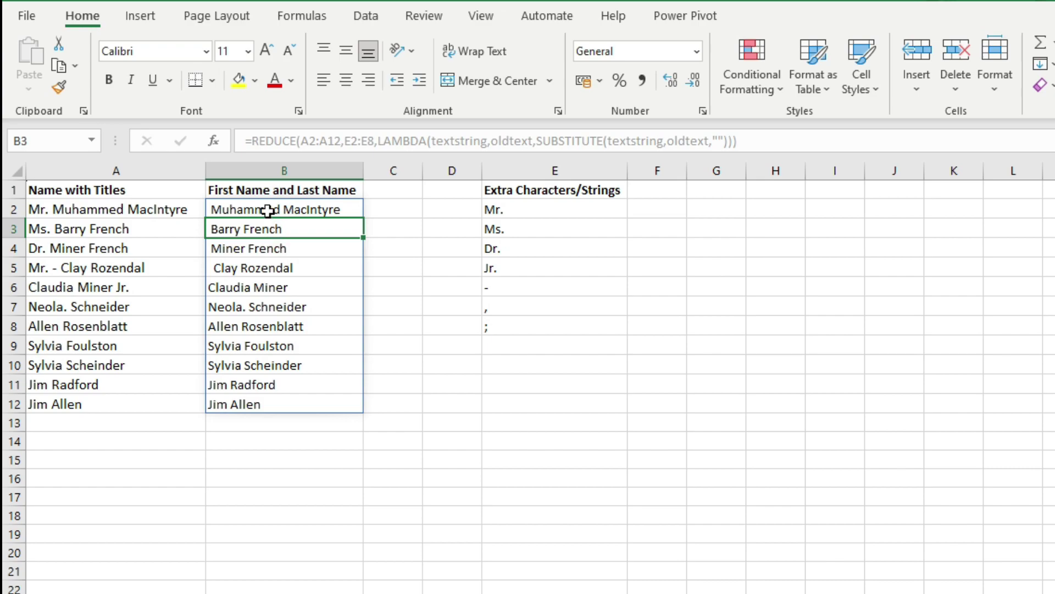
double_click(267, 211)
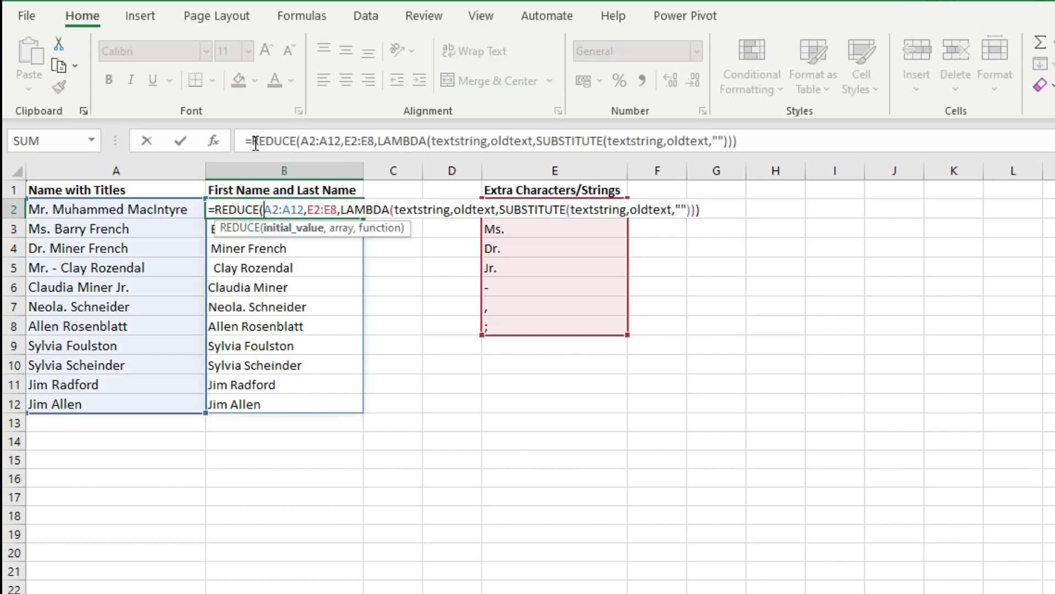
Step: Wrap B2's whole formula in TRIM( ) to remove stray spaces from the spilled names
left_click(256, 142)
type("trim")
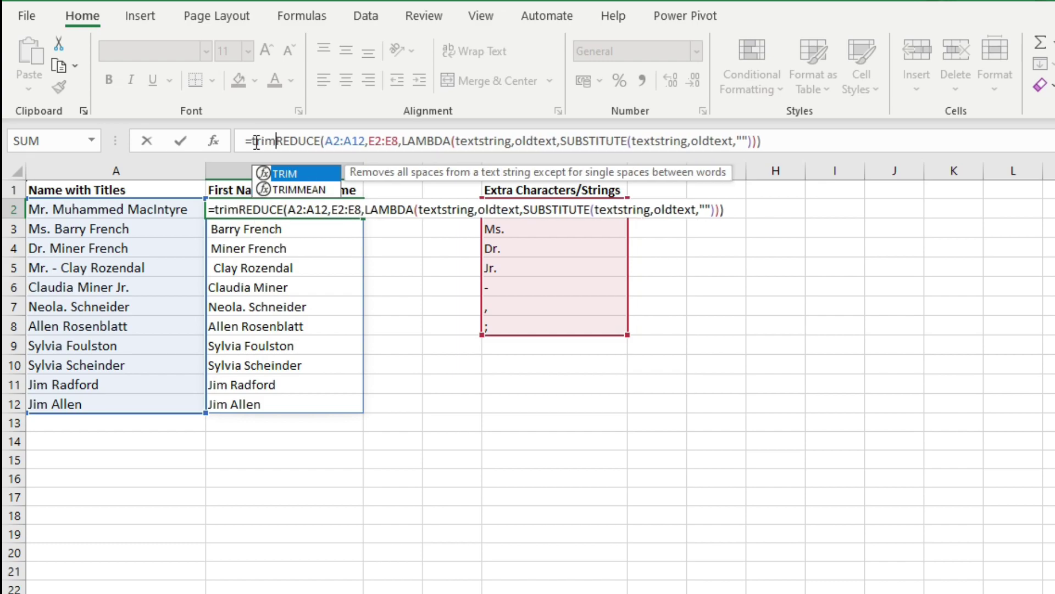
type("(")
left_click(790, 140)
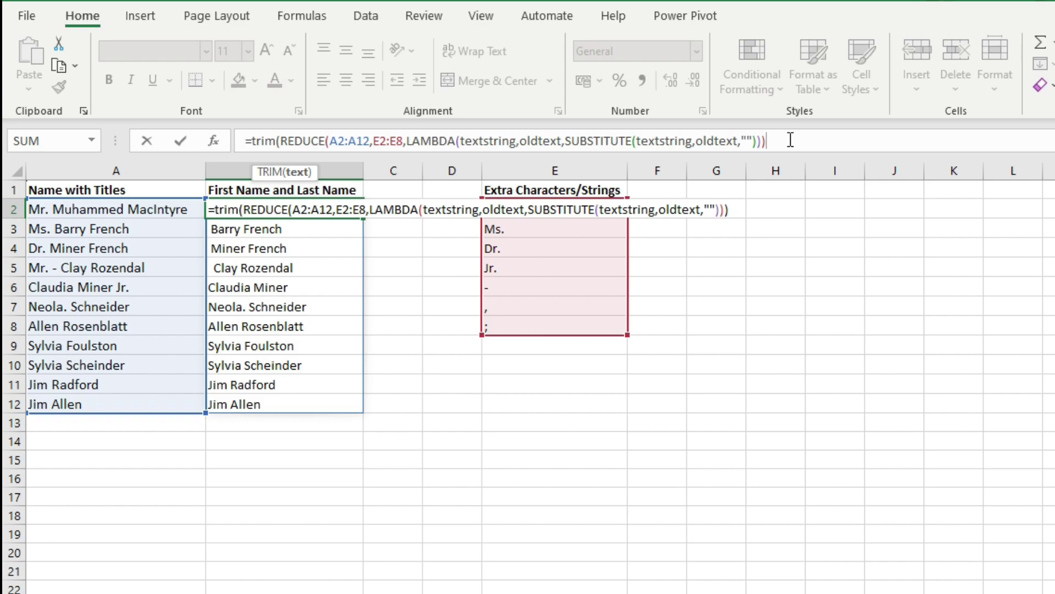
type(")")
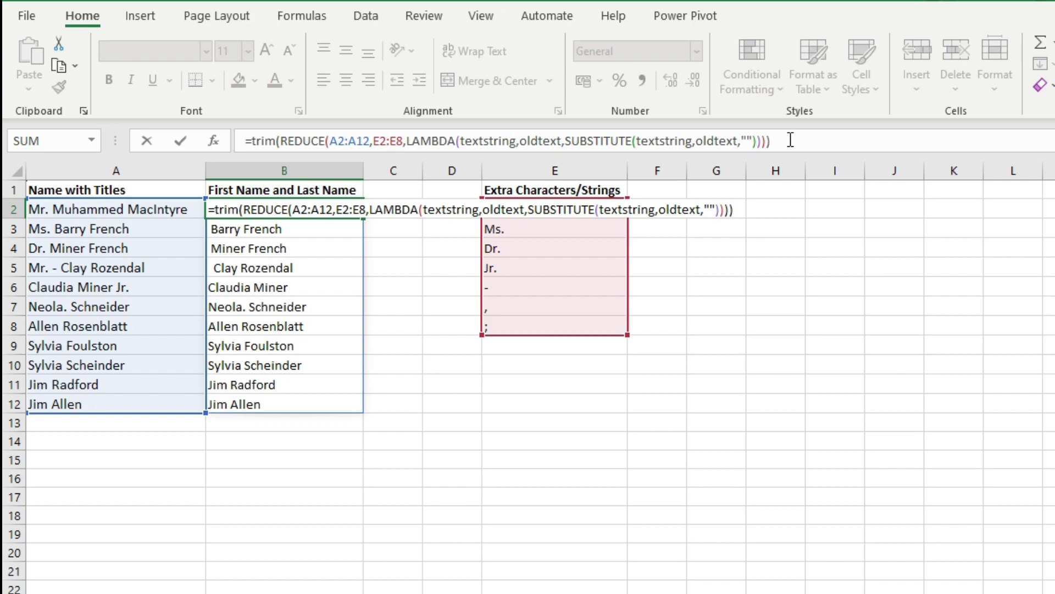
key("Return")
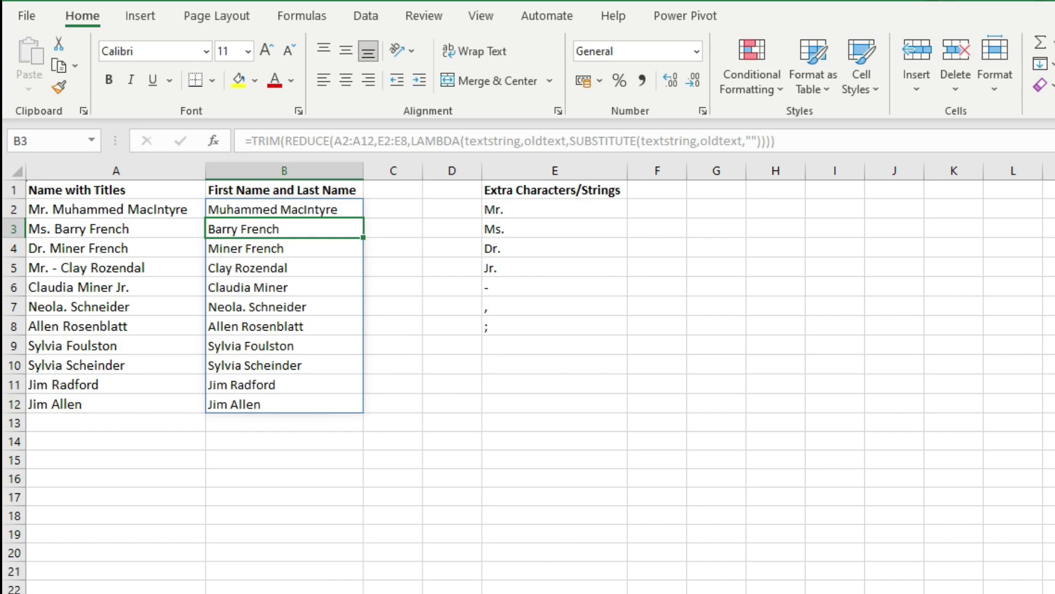
left_click(393, 247)
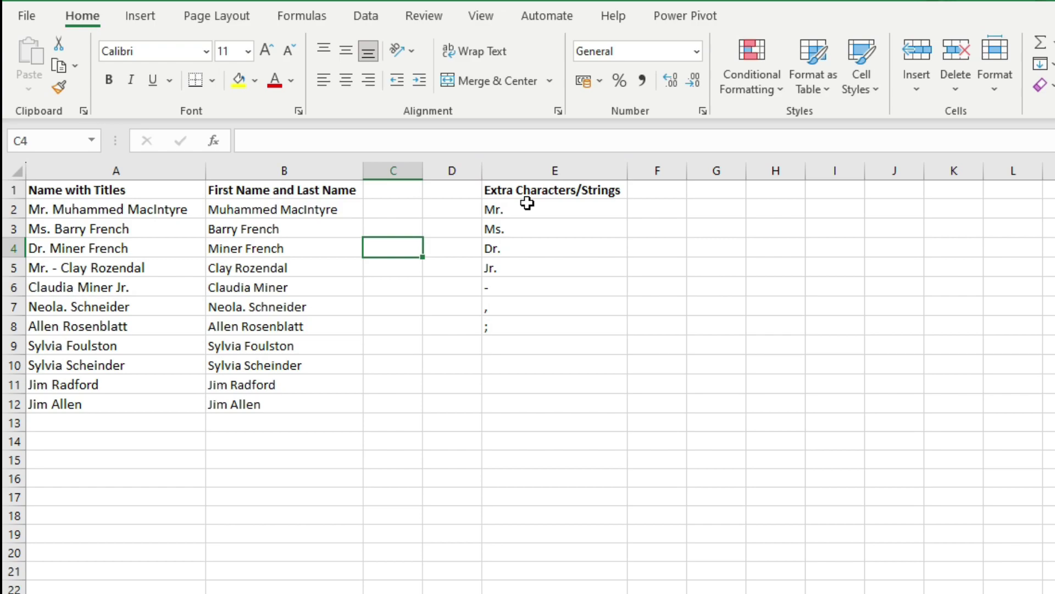
Step: Replace E2:E8 in B2's formula with the array {"Mr.","Ms.","Dr.","Jr.","-",",",";"}
double_click(236, 212)
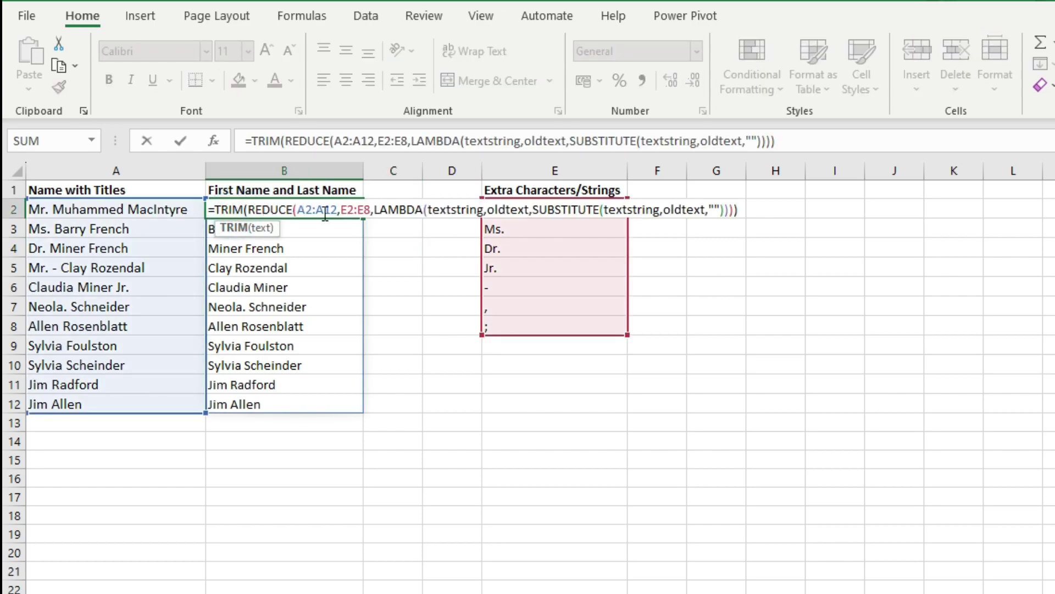
left_click(372, 213)
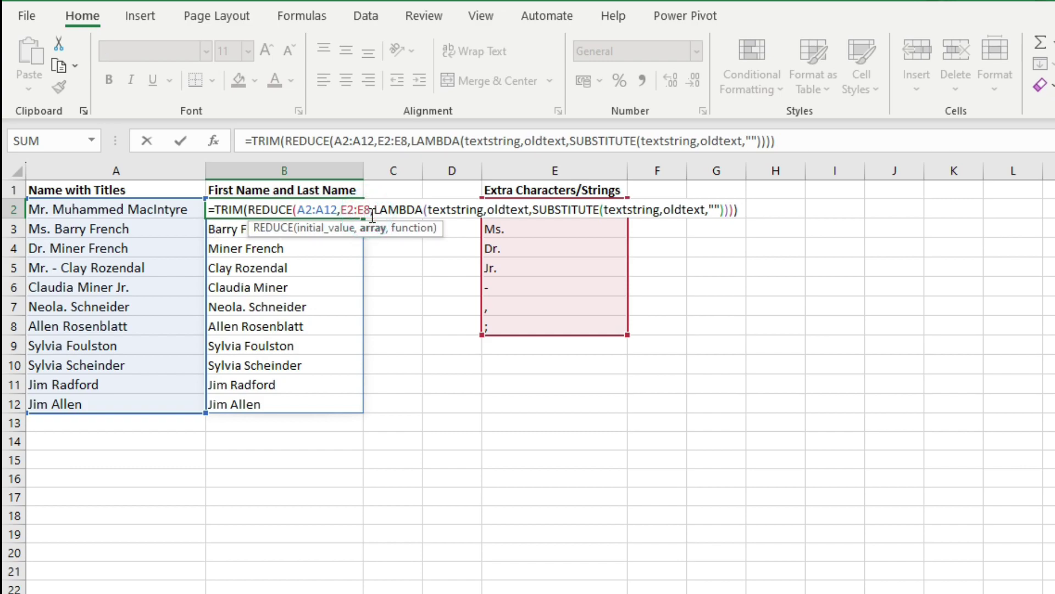
key("BackSpace")
key("BackSpace")
key("BackSpace")
key("BackSpace")
key("BackSpace")
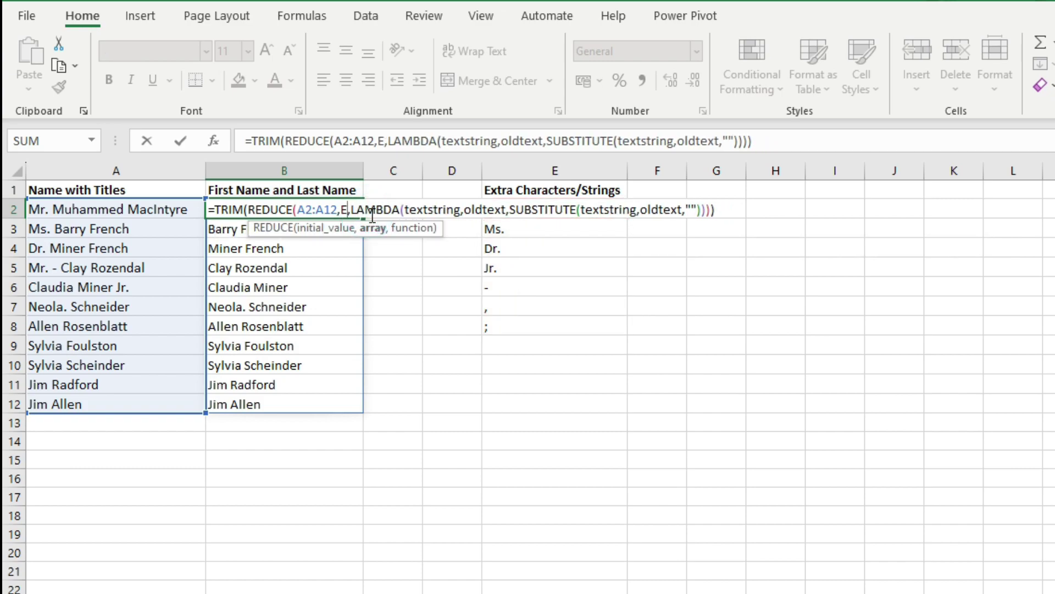
type("{")
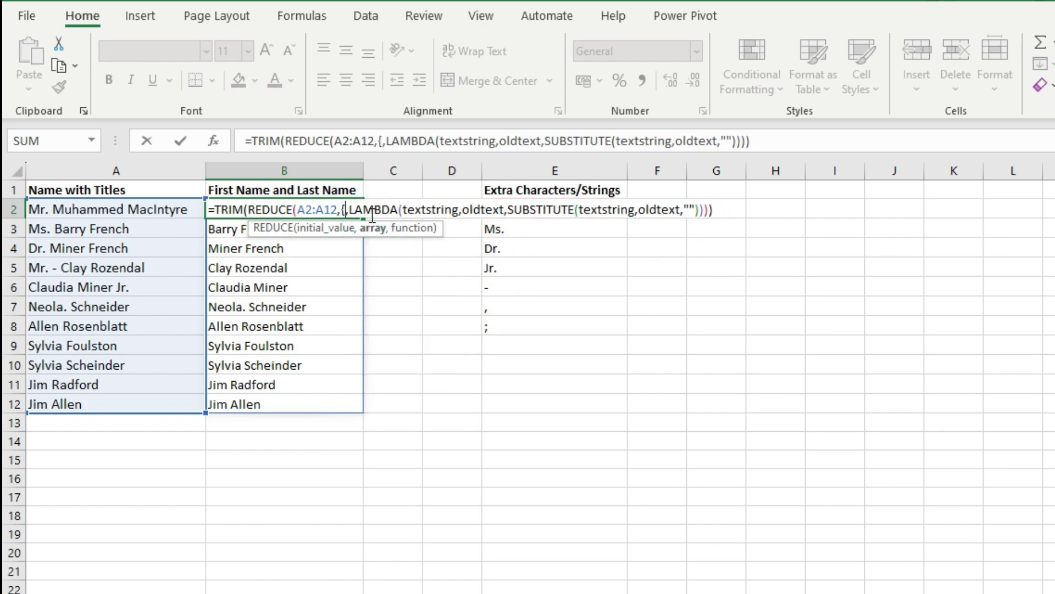
type("\"Mr")
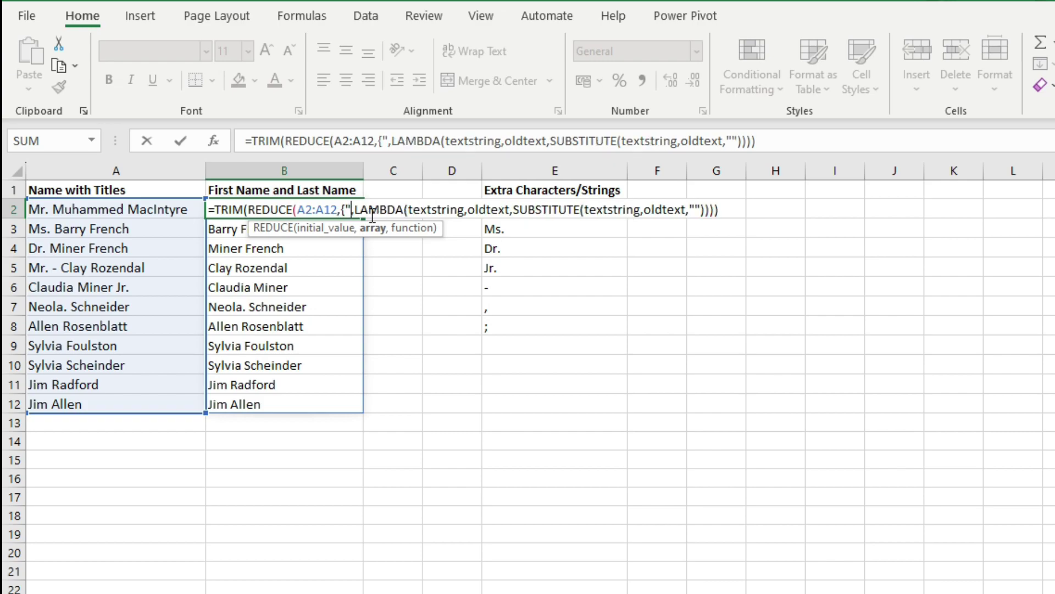
type(".\",")
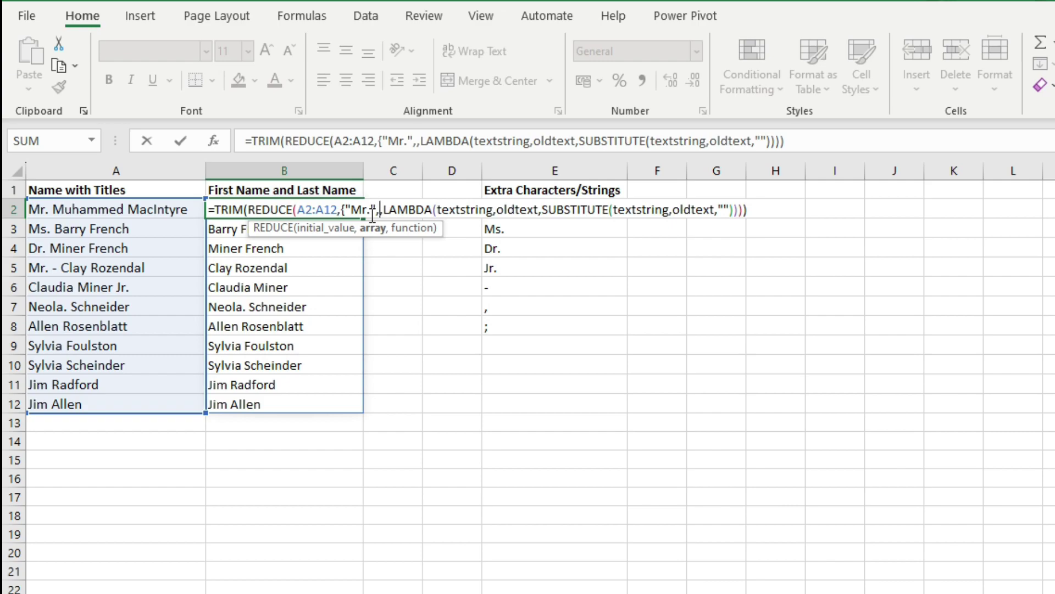
type("\"Ms")
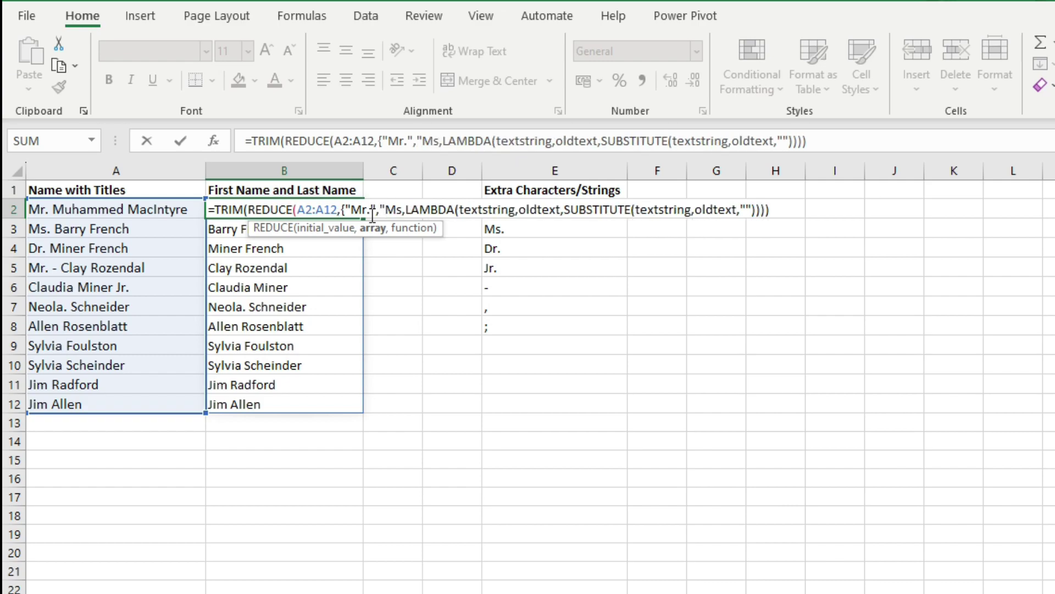
type(".\"")
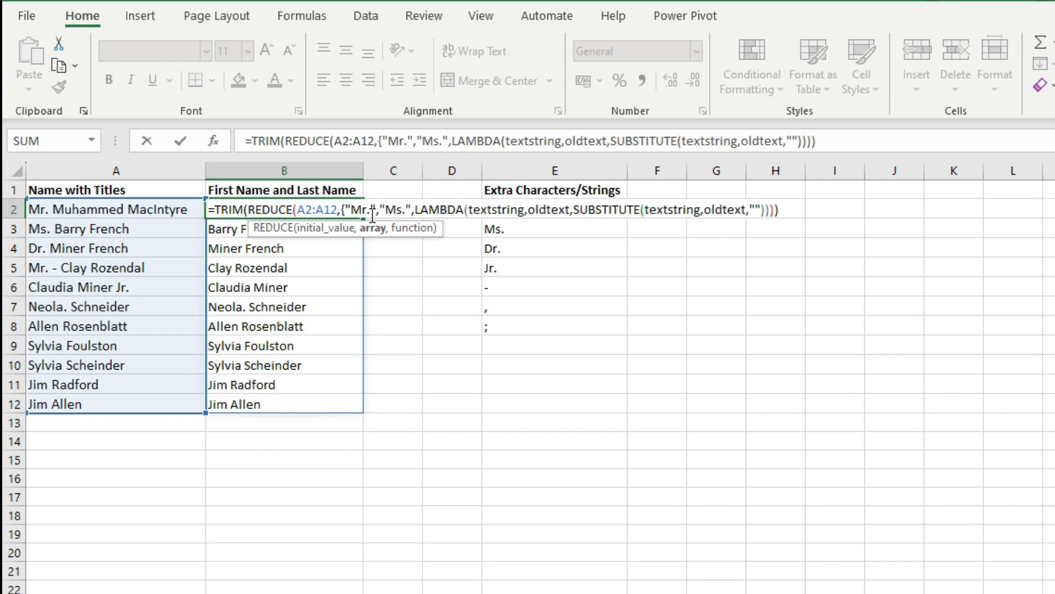
type(",")
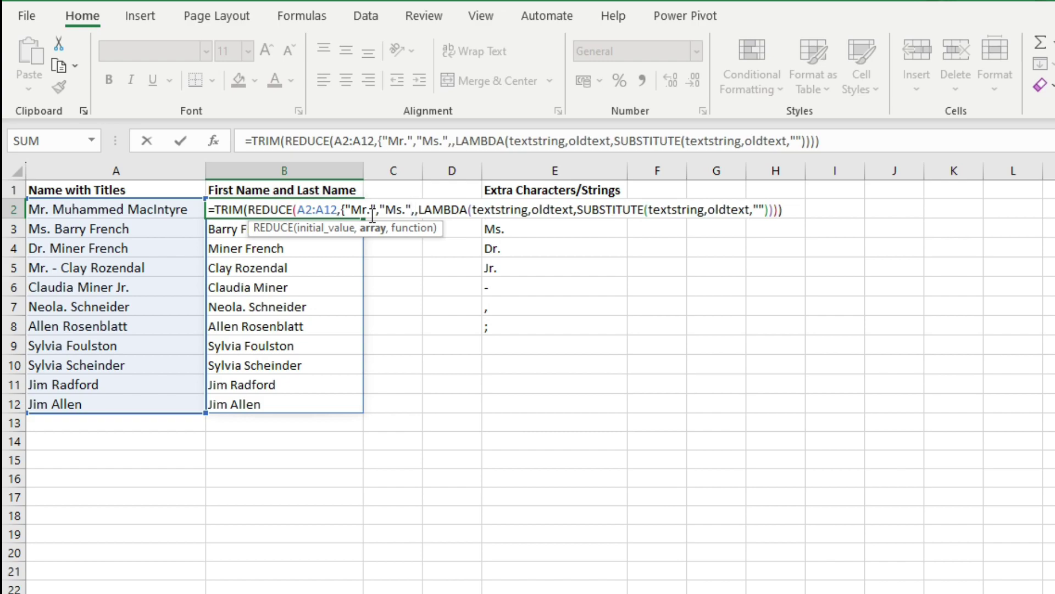
type("\"Dr")
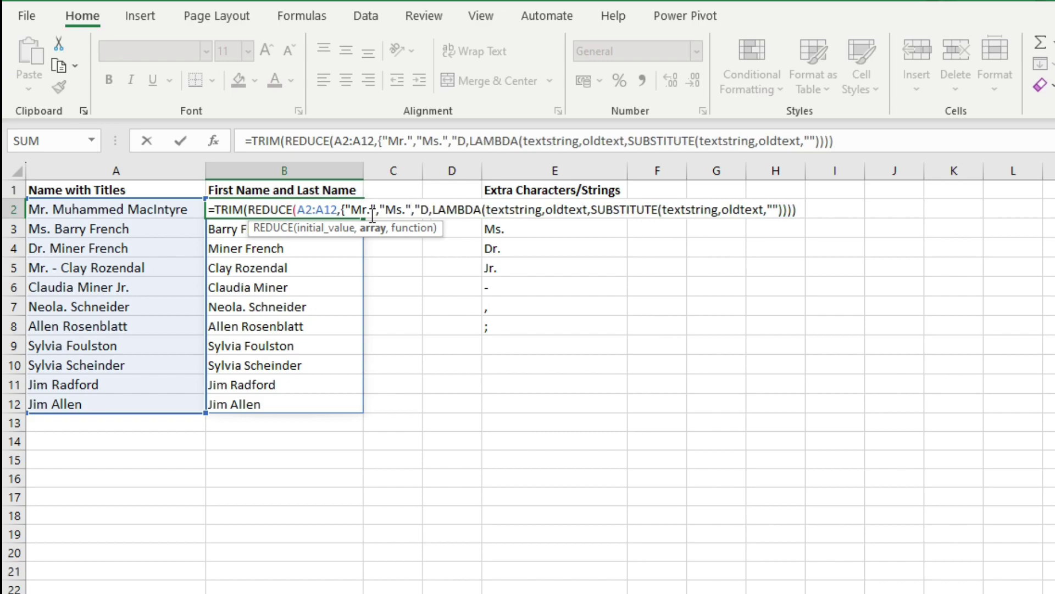
type(".\",")
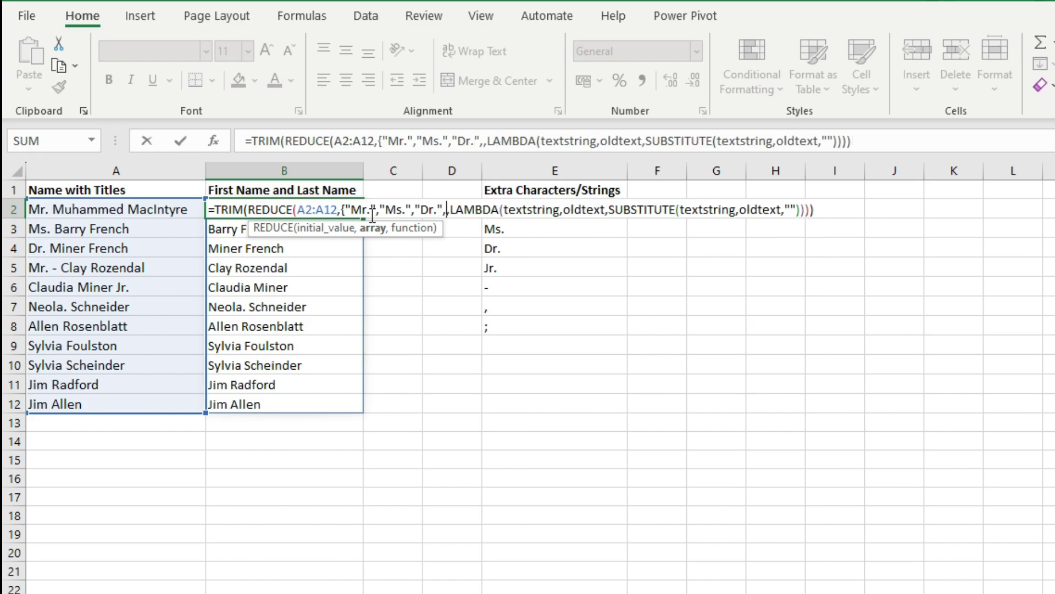
type("J")
key("BackSpace")
type("\"J")
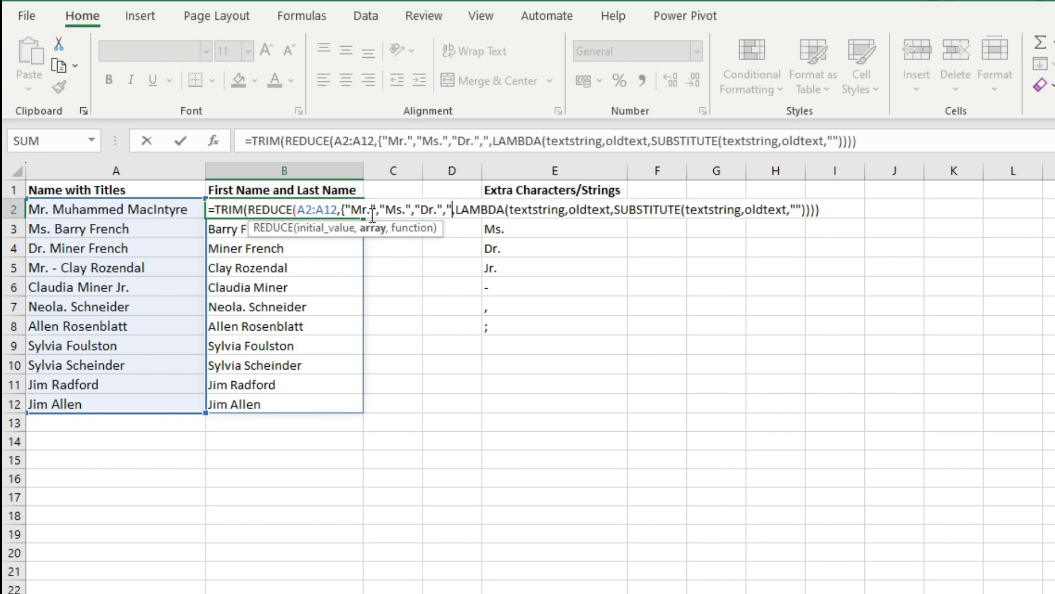
type("r.\"")
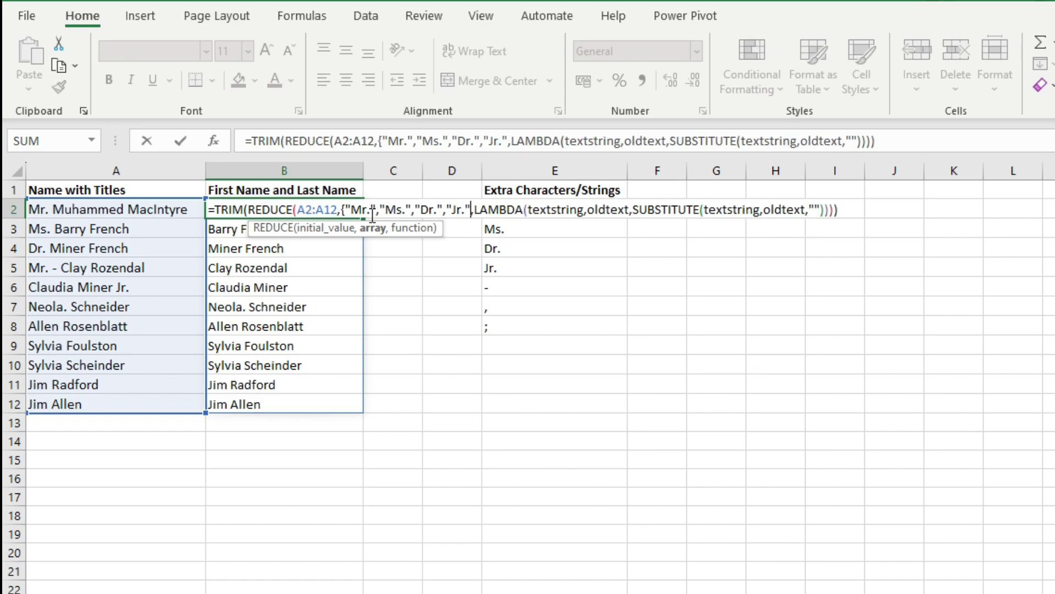
type(",")
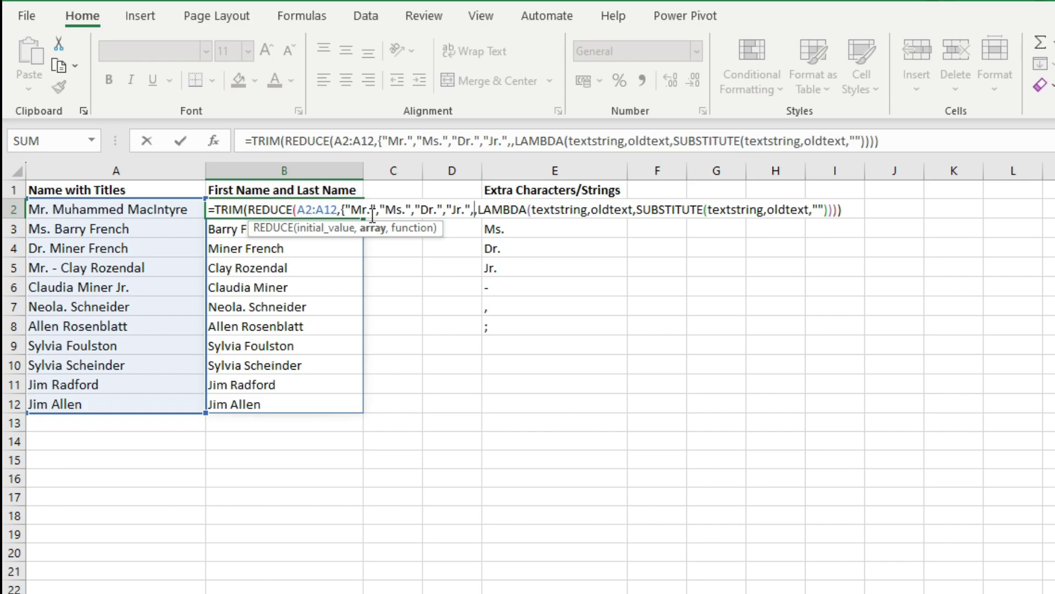
type("\"-\"")
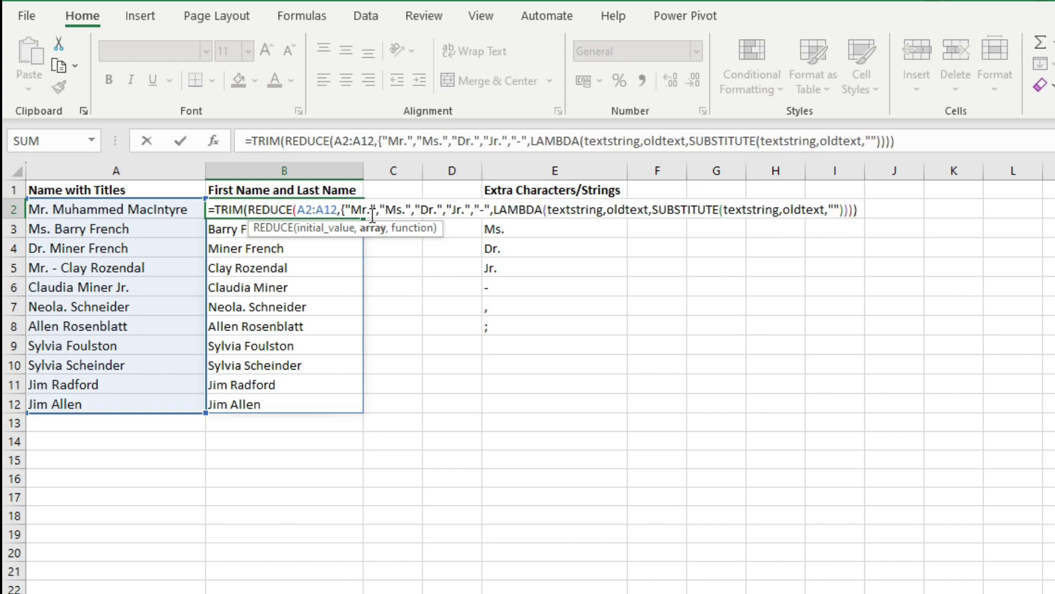
type(",")
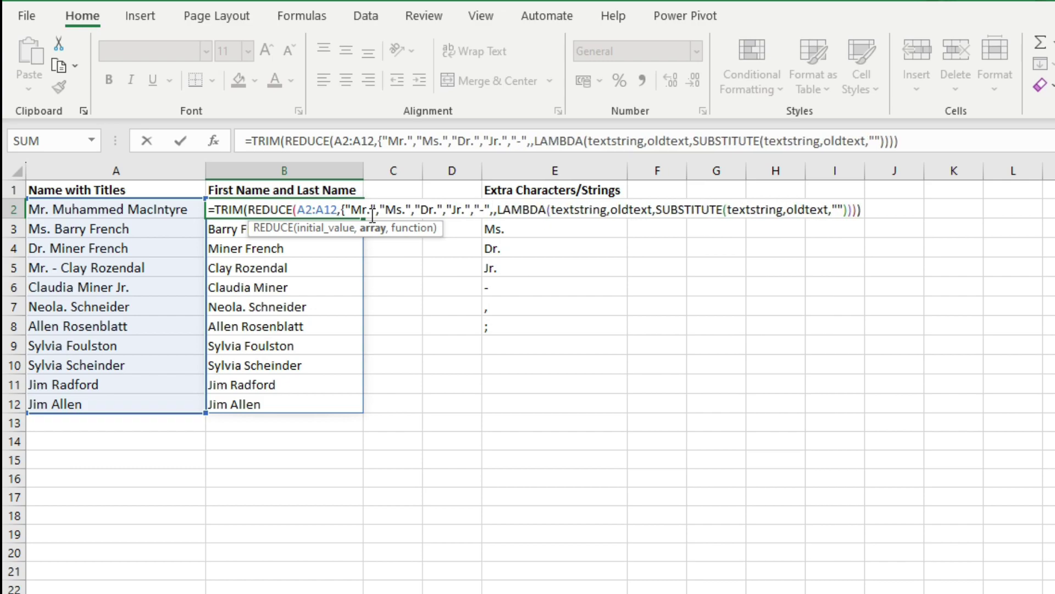
type("\",\"")
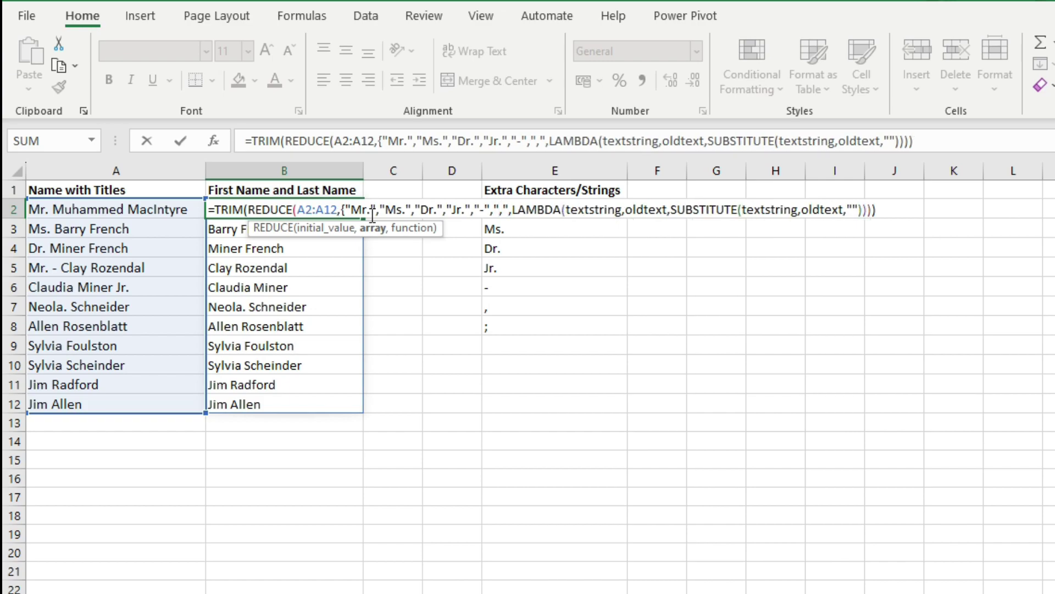
type(",")
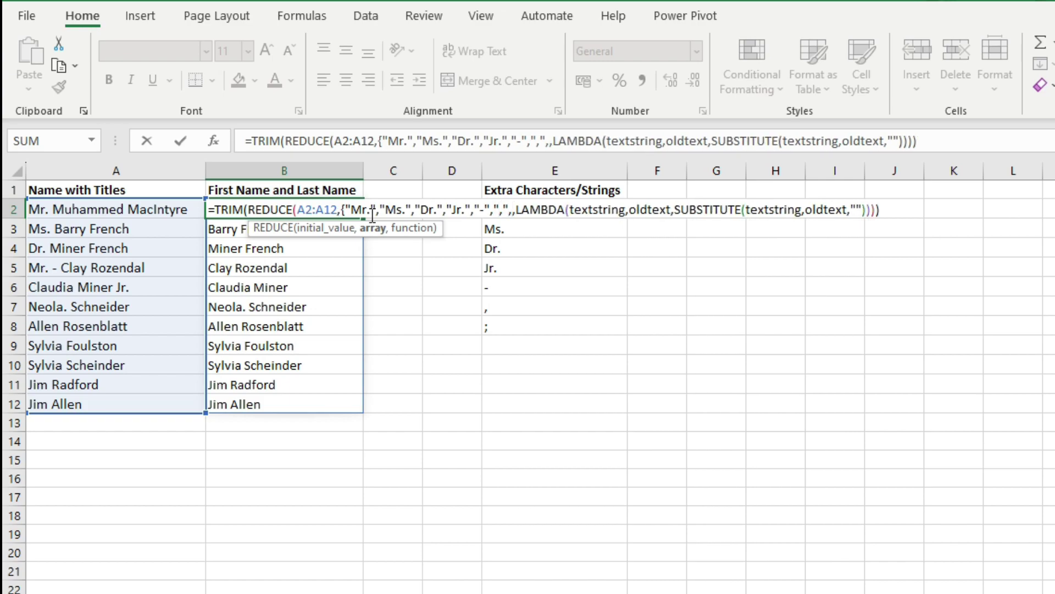
type("\"")
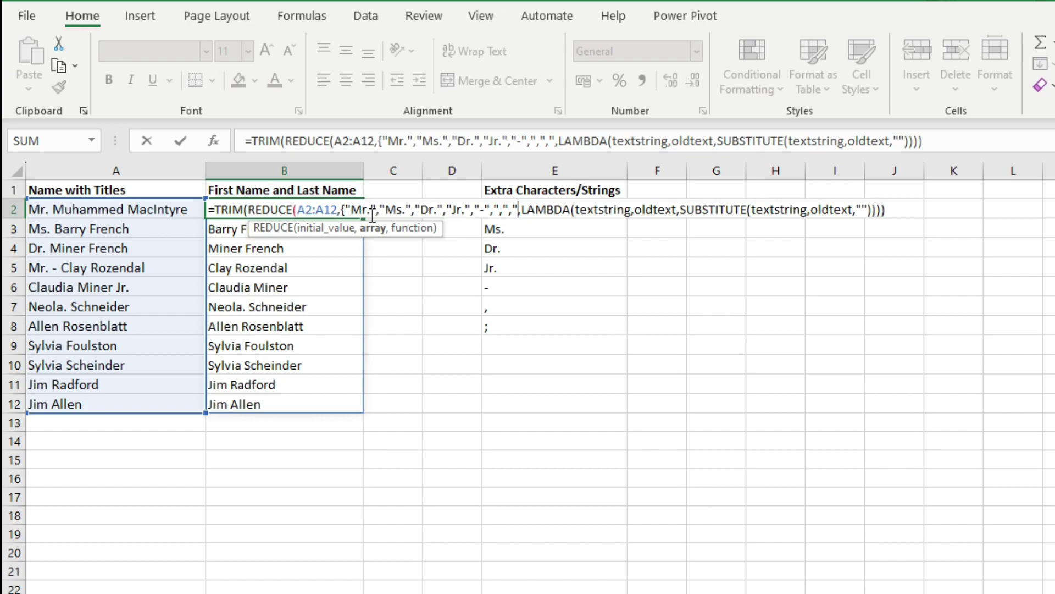
type(";\",")
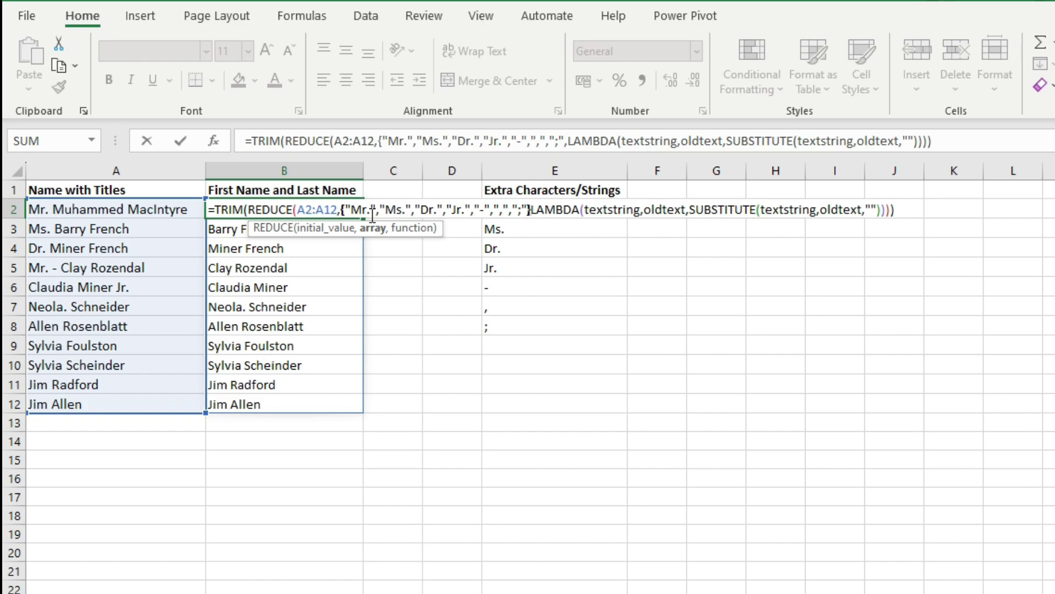
type("}")
key("Return")
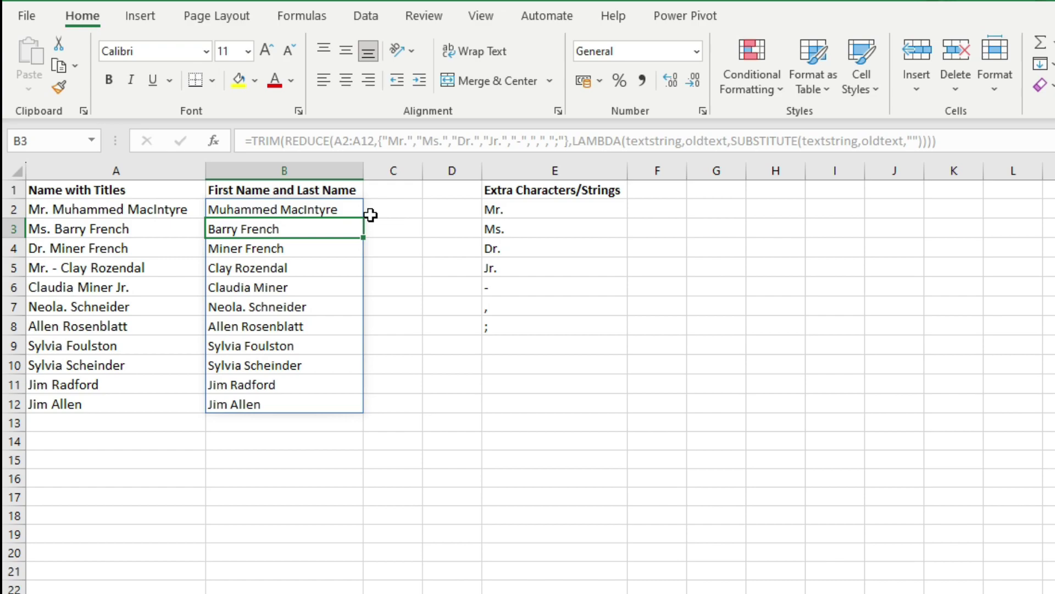
Step: Delete the helper column E
right_click(539, 172)
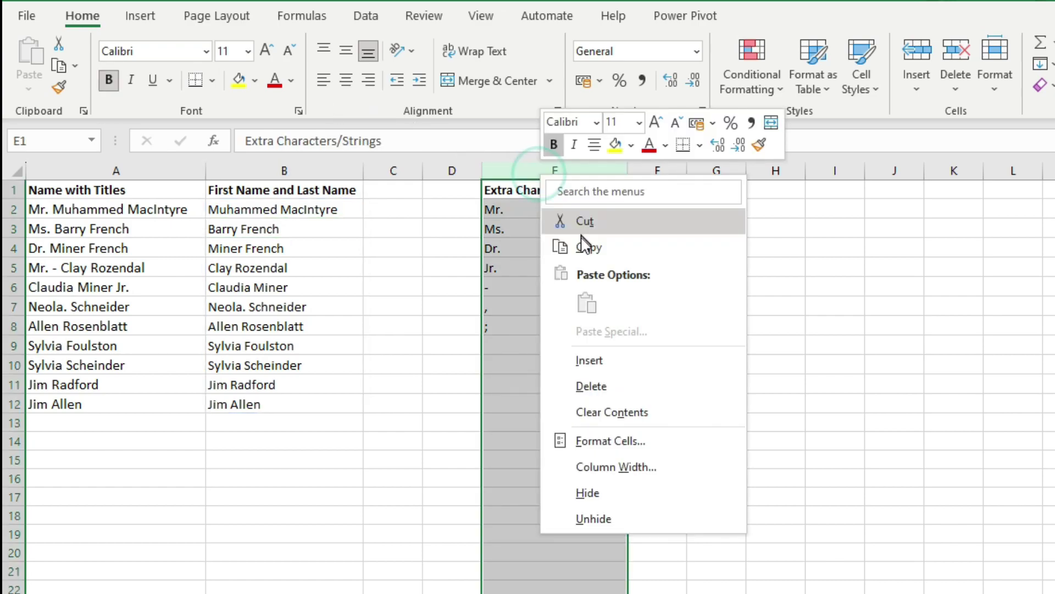
left_click(591, 386)
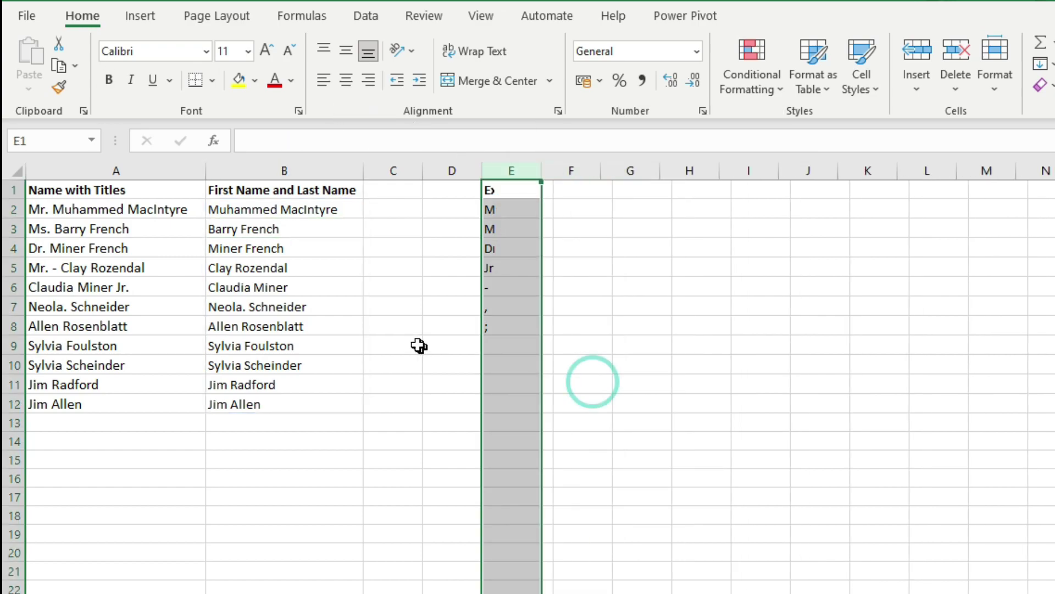
left_click(392, 265)
Step: Recheck B2's inline-array formula and confirm names still clean through B12
double_click(270, 209)
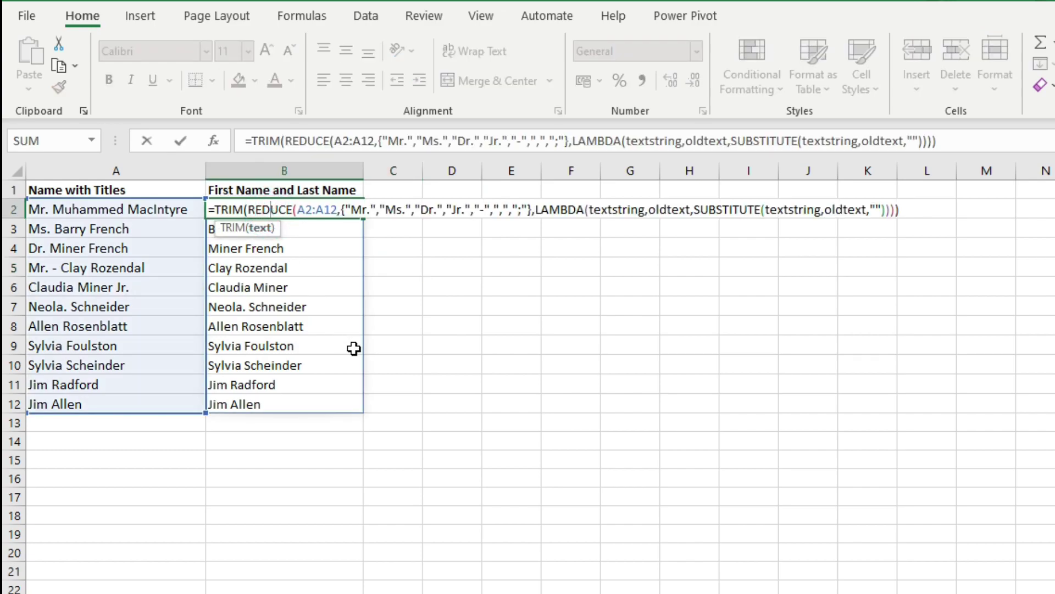
left_click(529, 209)
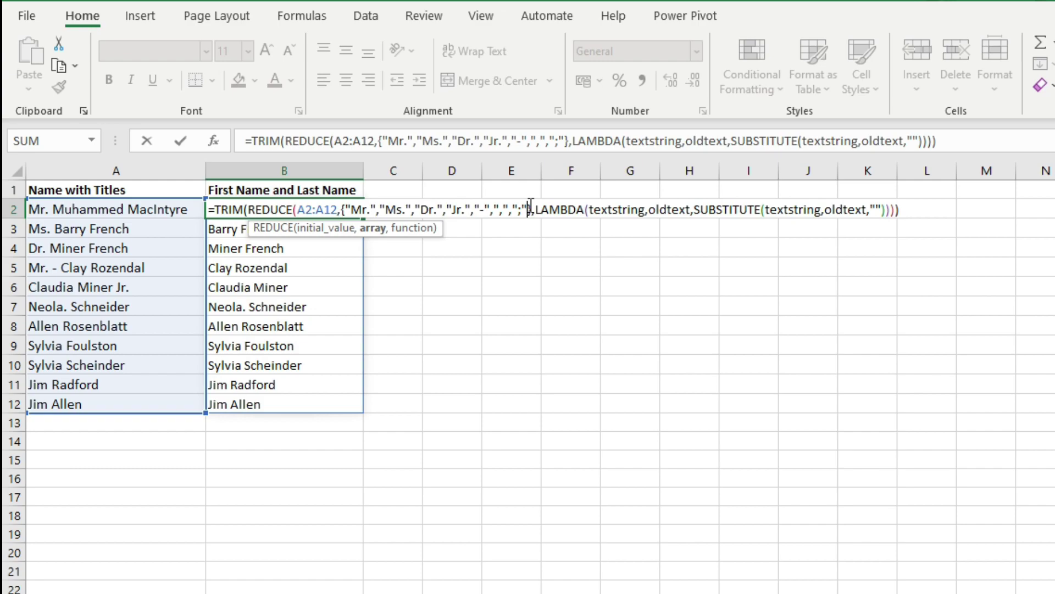
key("Return")
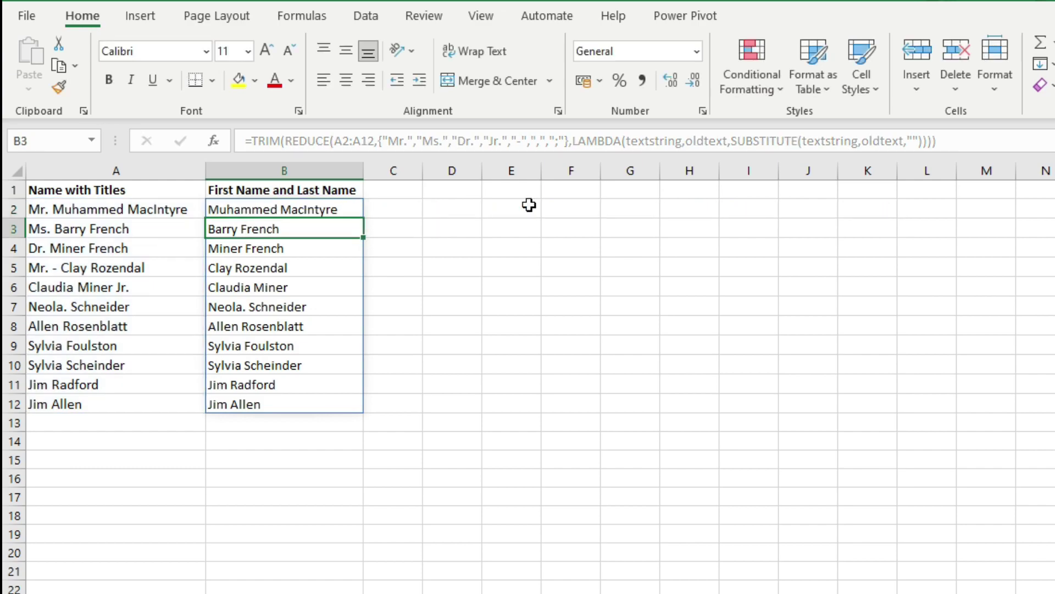
left_click(392, 306)
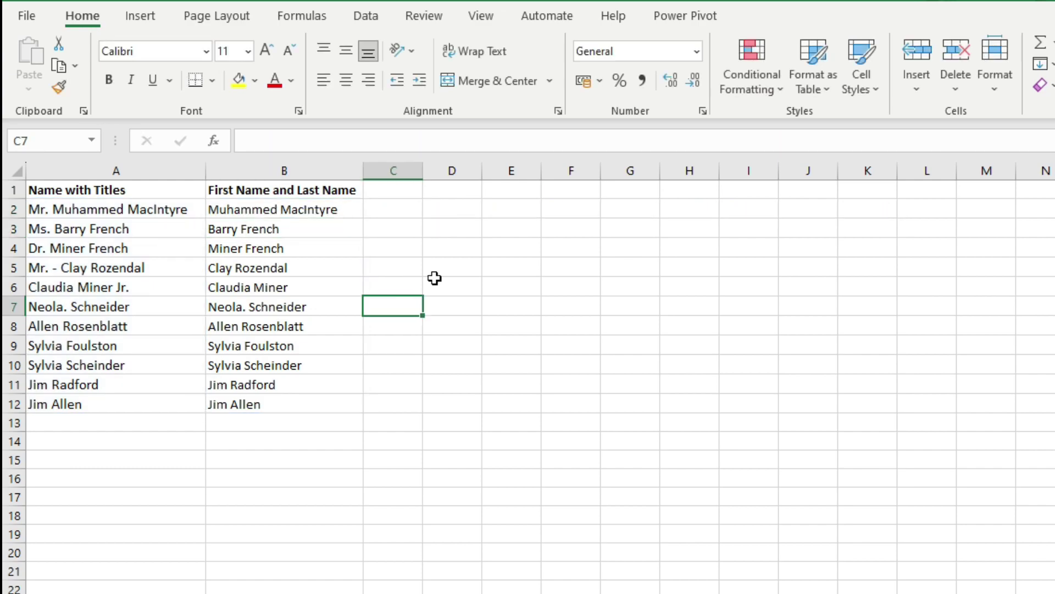